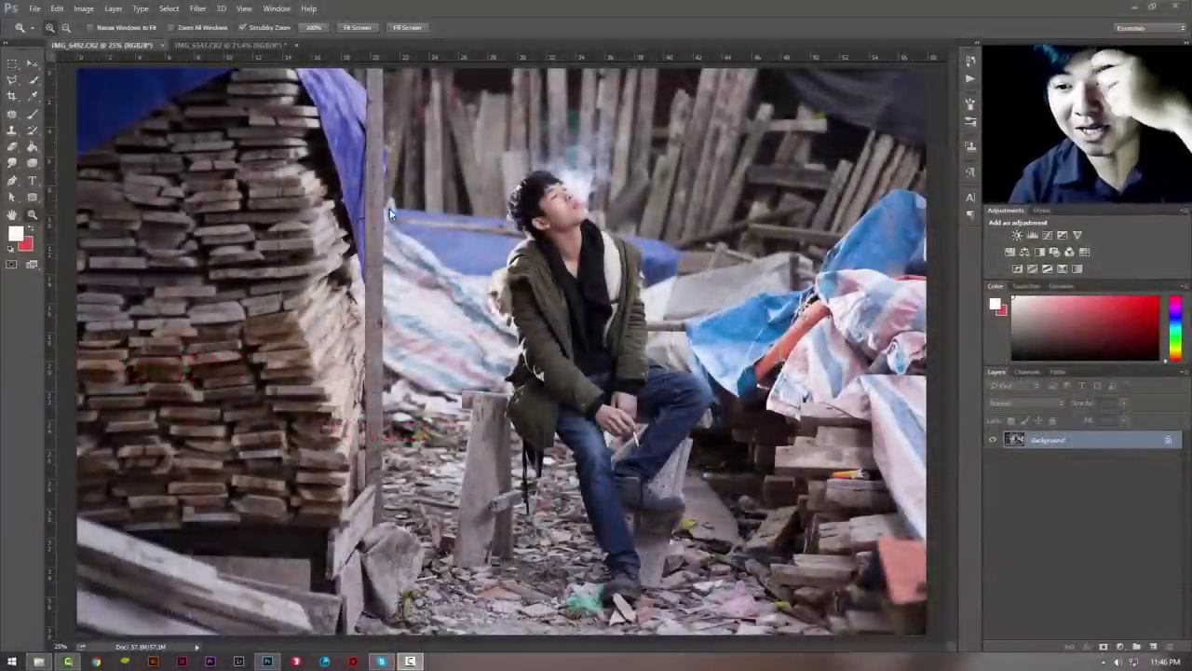
# Open and close the system calendar and clock twice.
pyautogui.click(1165, 662)
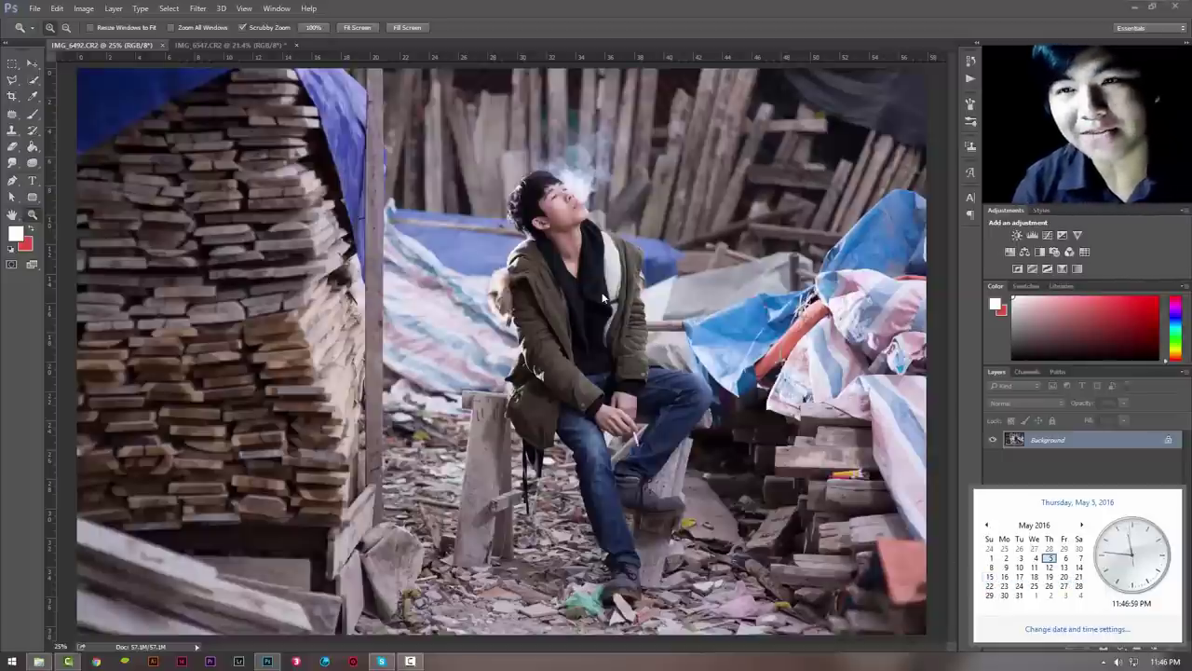
pyautogui.click(773, 10)
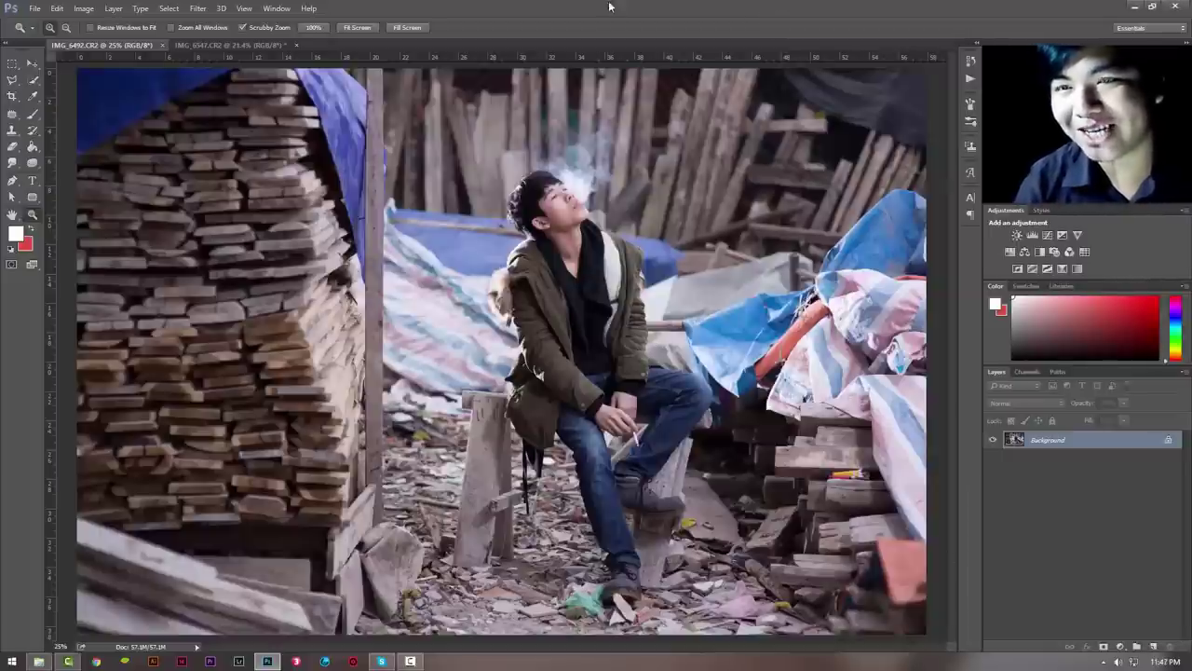
pyautogui.click(1165, 661)
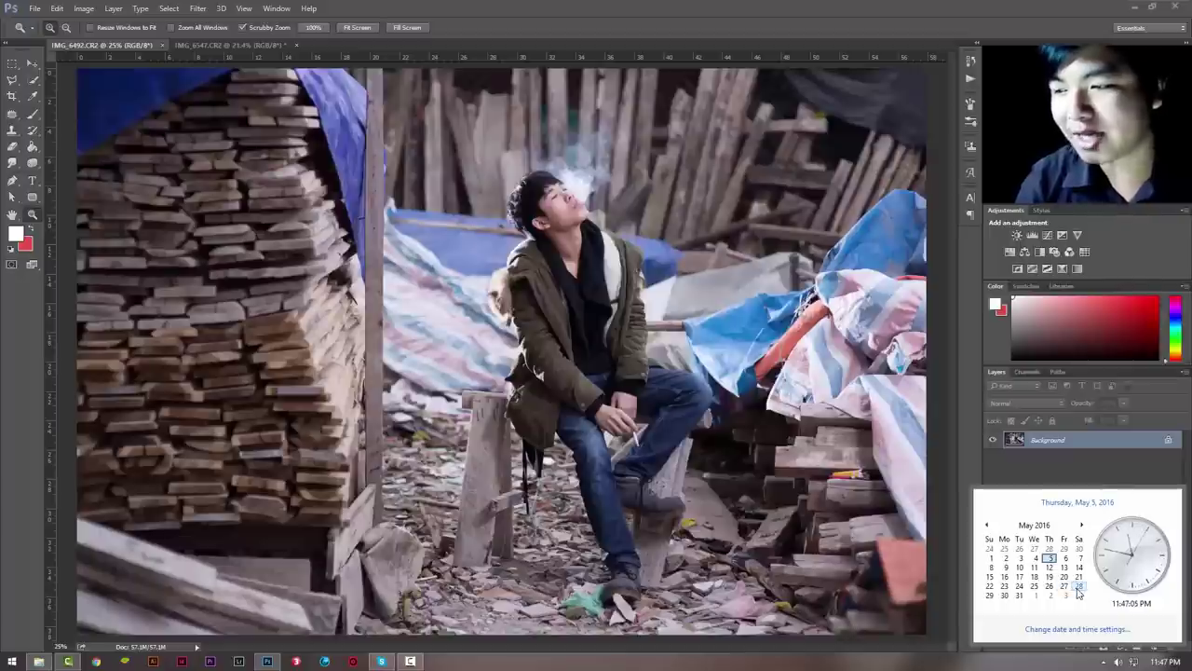
pyautogui.click(757, 4)
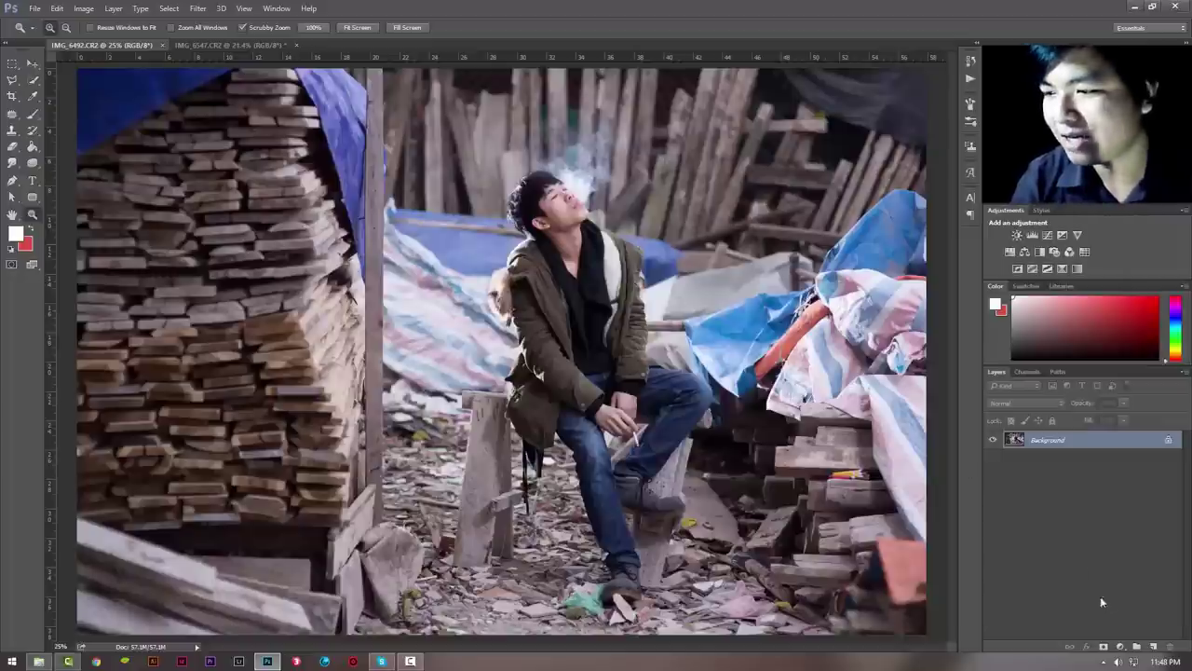
# Add a new empty layer above the photo.
pyautogui.click(1121, 646)
pyautogui.click(1041, 548)
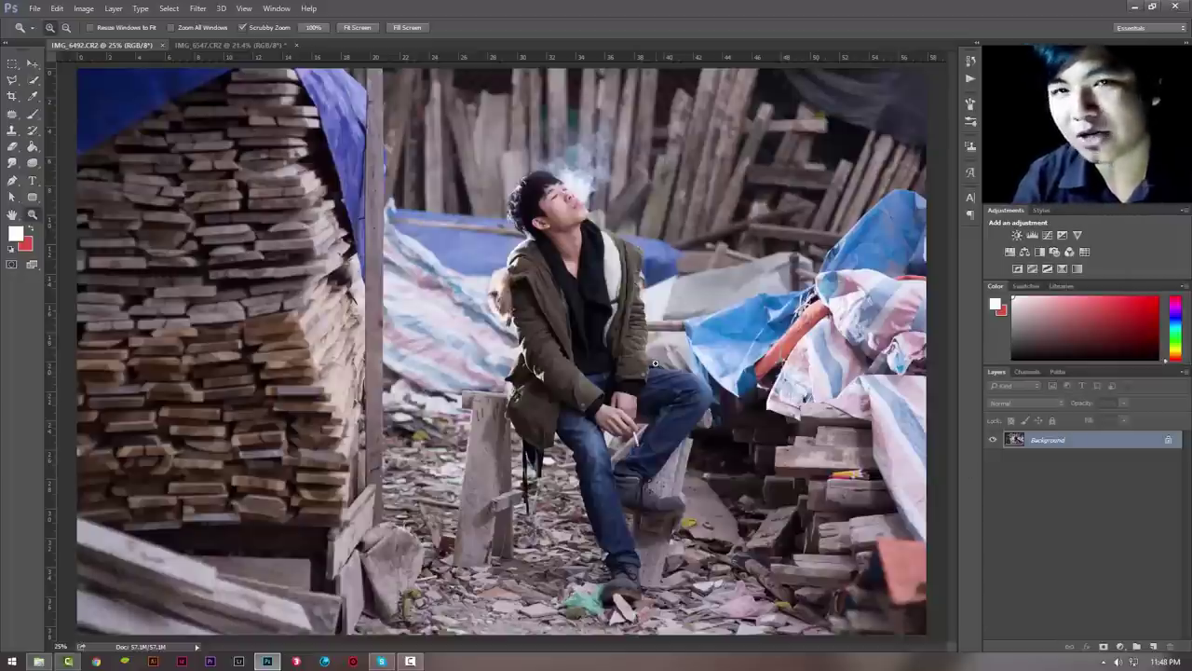
pyautogui.click(1154, 646)
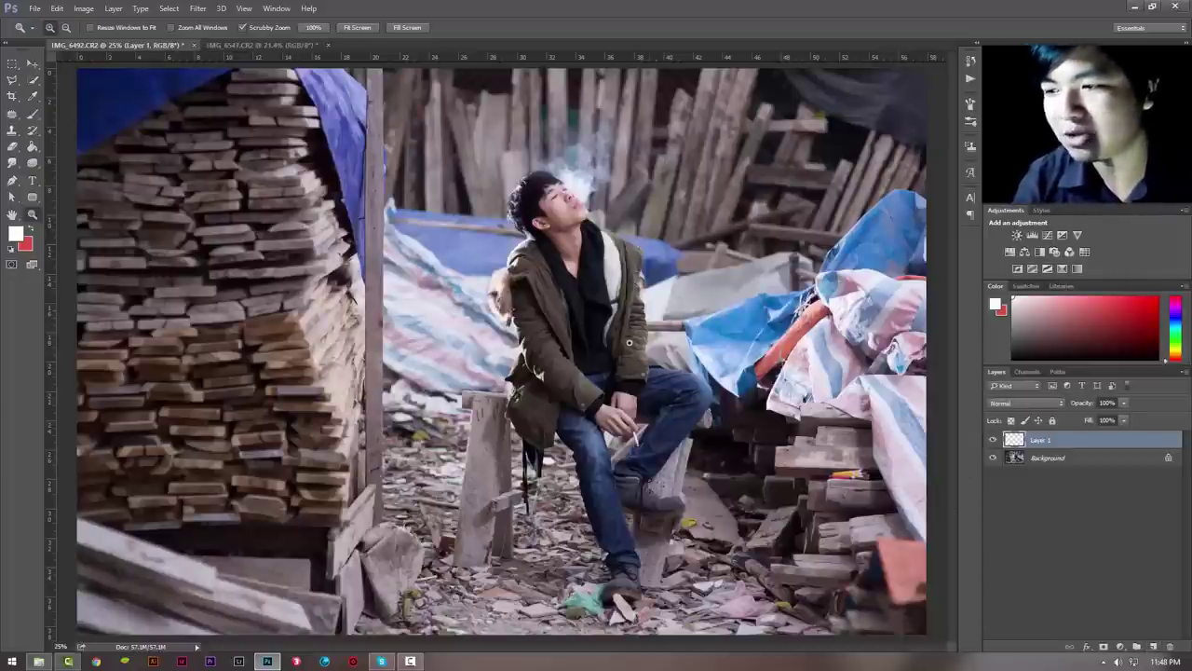
# Choose the Paint Bucket and set the foreground colour to dark blue #29507c.
pyautogui.click(32, 147)
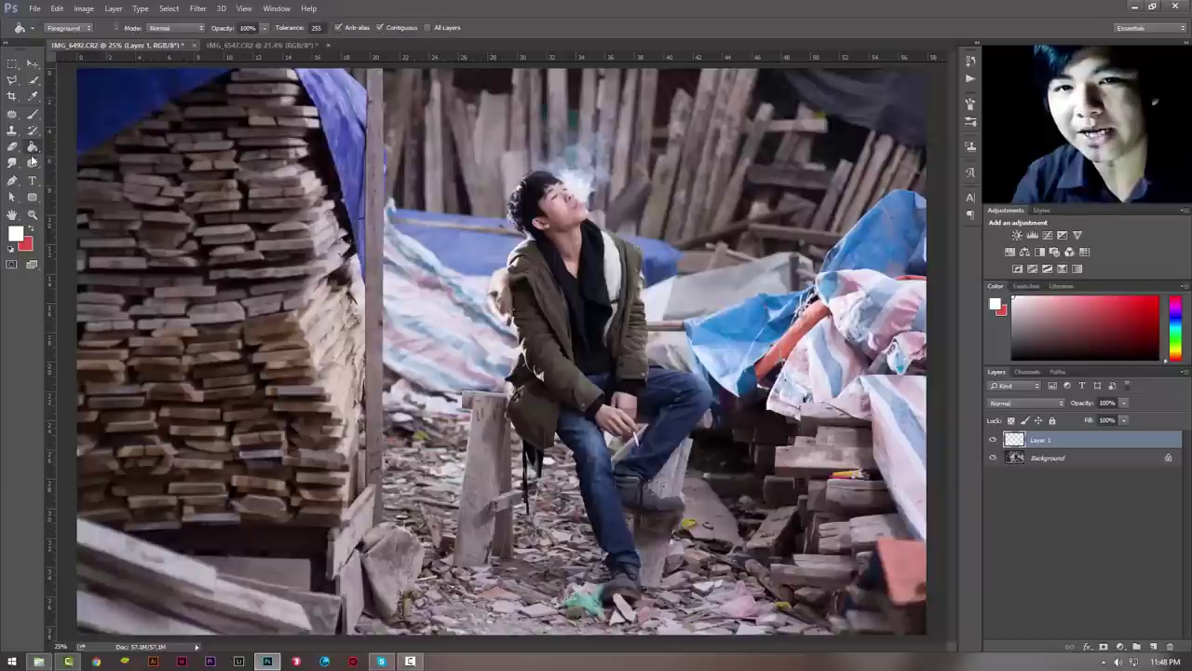
pyautogui.click(11, 249)
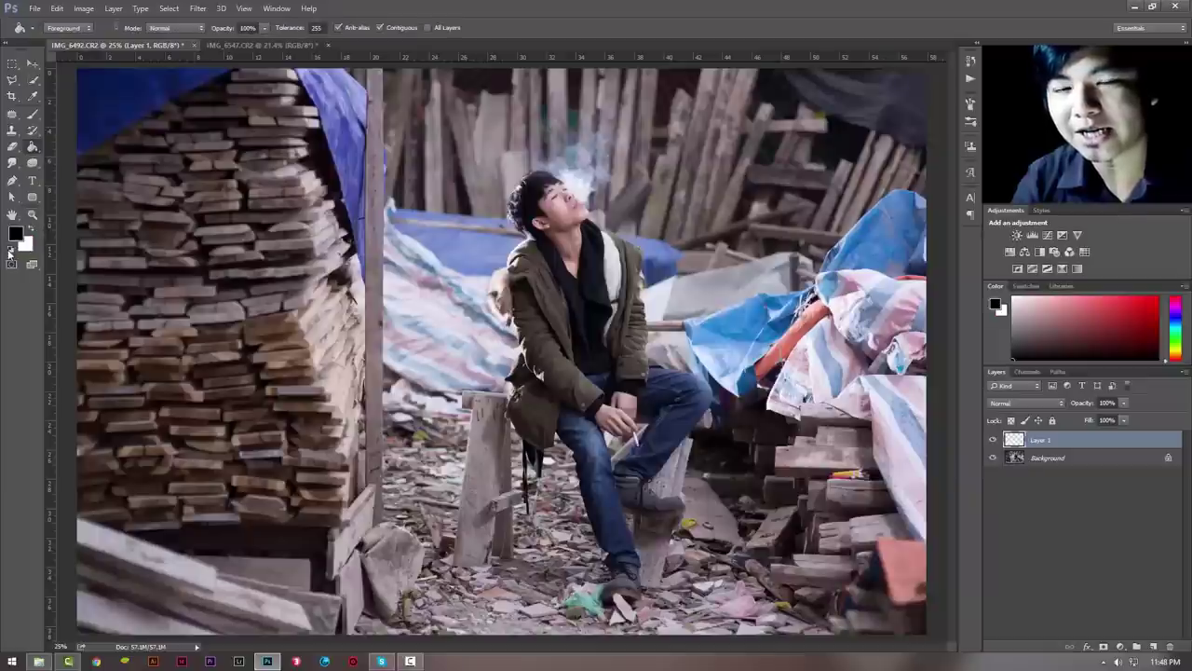
pyautogui.click(14, 235)
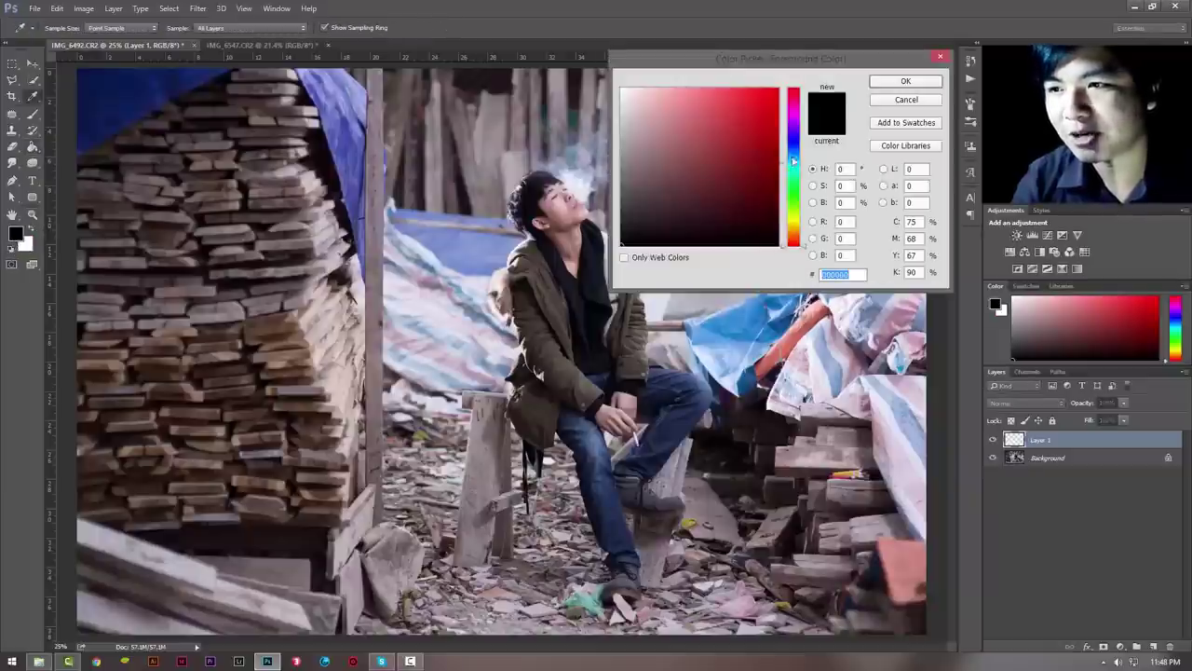
pyautogui.click(794, 153)
pyautogui.click(726, 169)
pyautogui.click(905, 82)
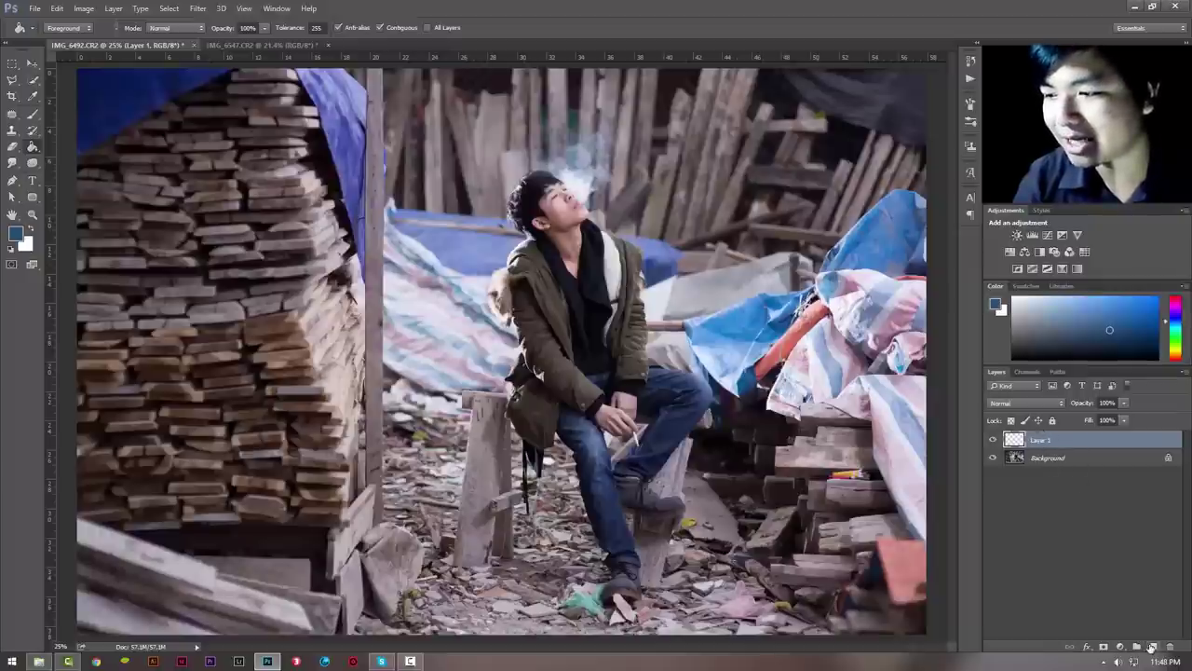
# Rename Layer 1 to 'shadow'.
pyautogui.click(112, 8)
pyautogui.moveTo(140, 22)
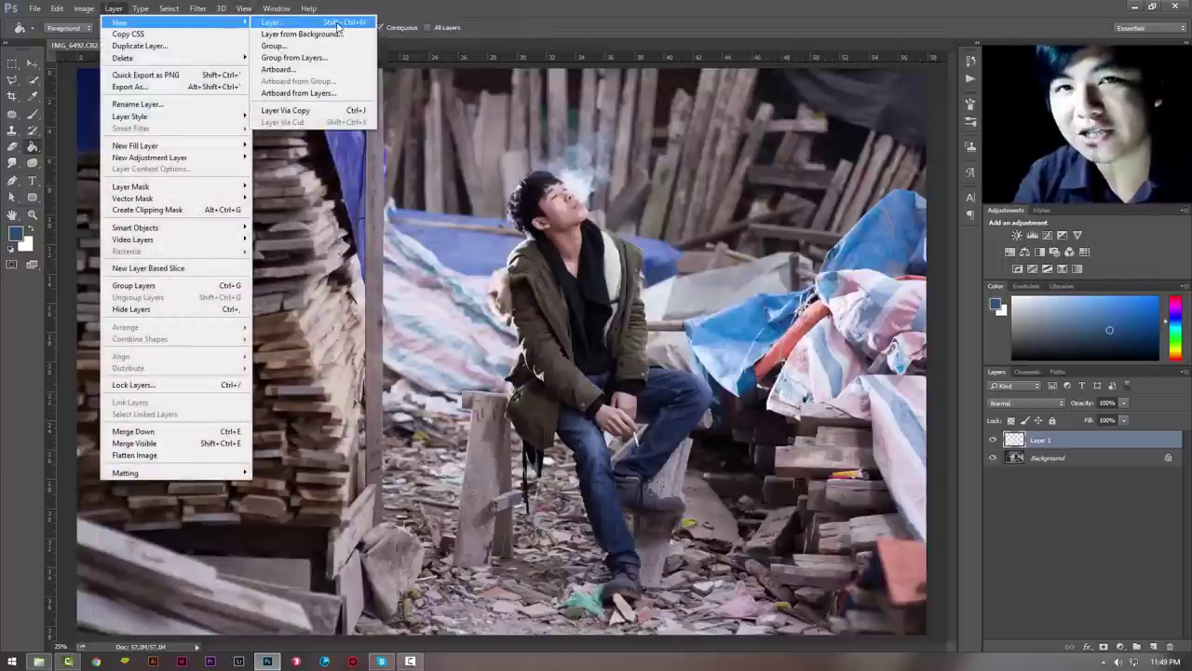
pyautogui.click(635, 34)
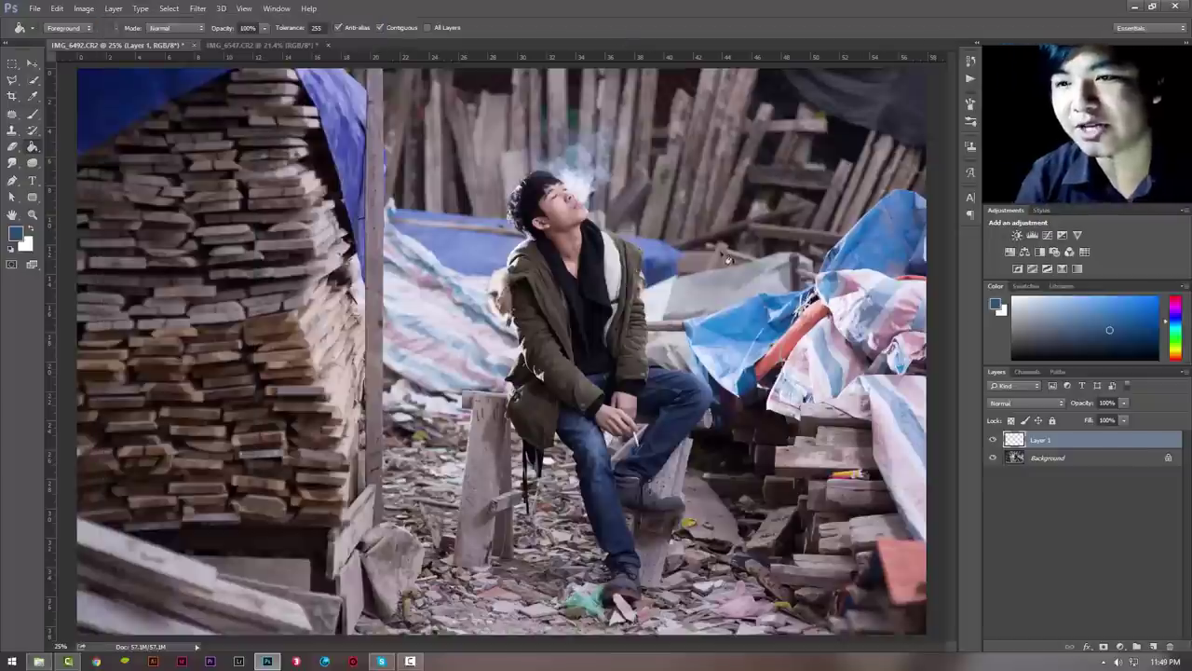
pyautogui.doubleClick(1041, 441)
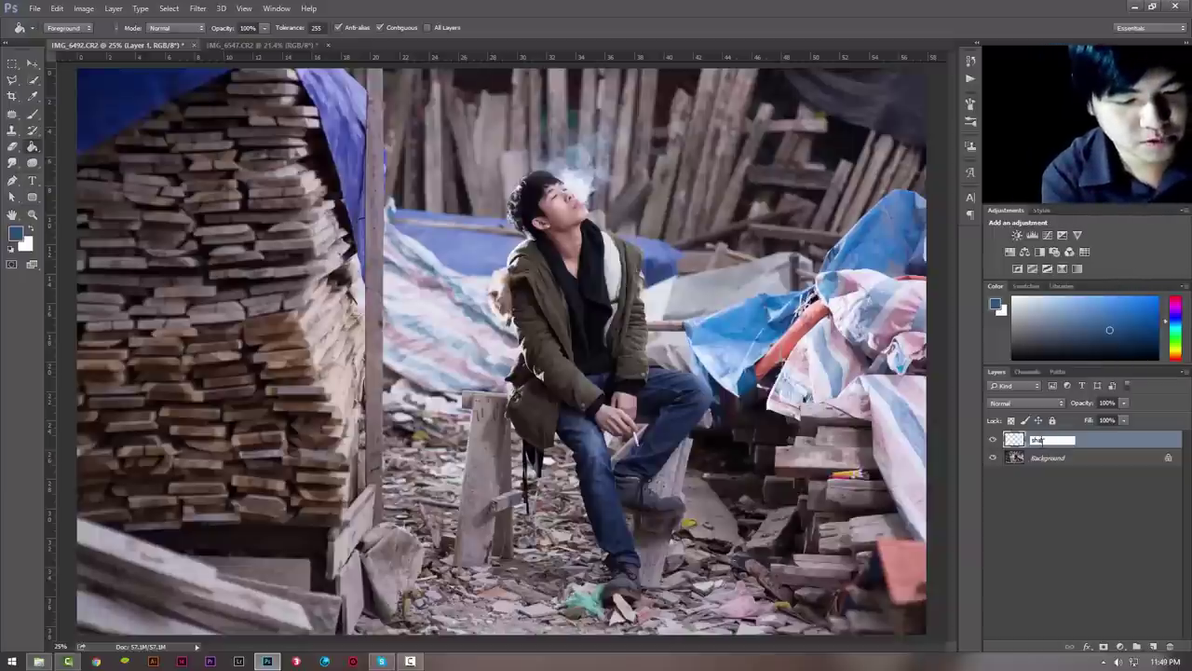
pyautogui.write('shadow')
pyautogui.press('Return')
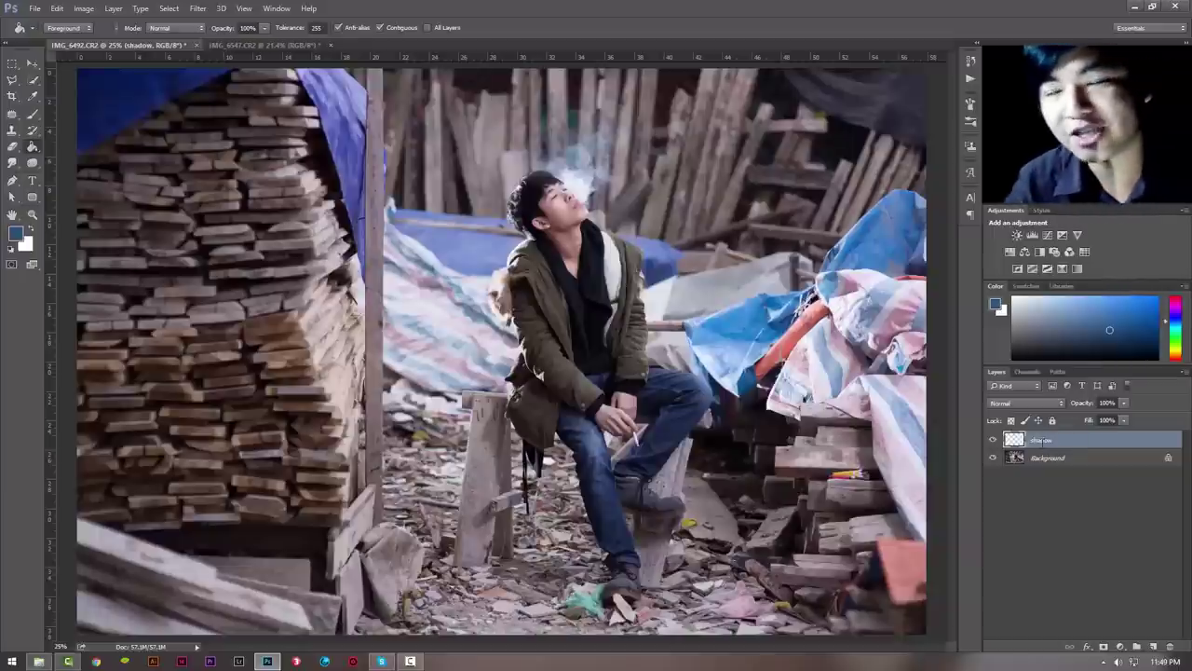
# Fill the shadow layer with dark blue, then shift the colour to teal-blue and refill.
pyautogui.click(466, 324)
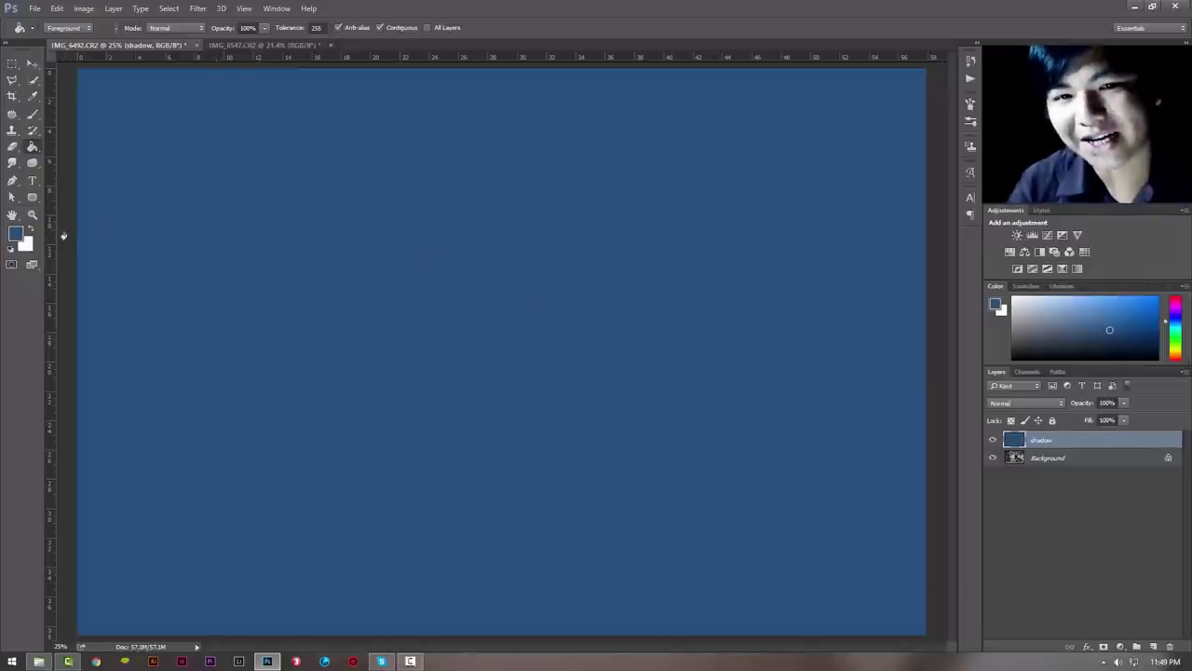
pyautogui.click(15, 234)
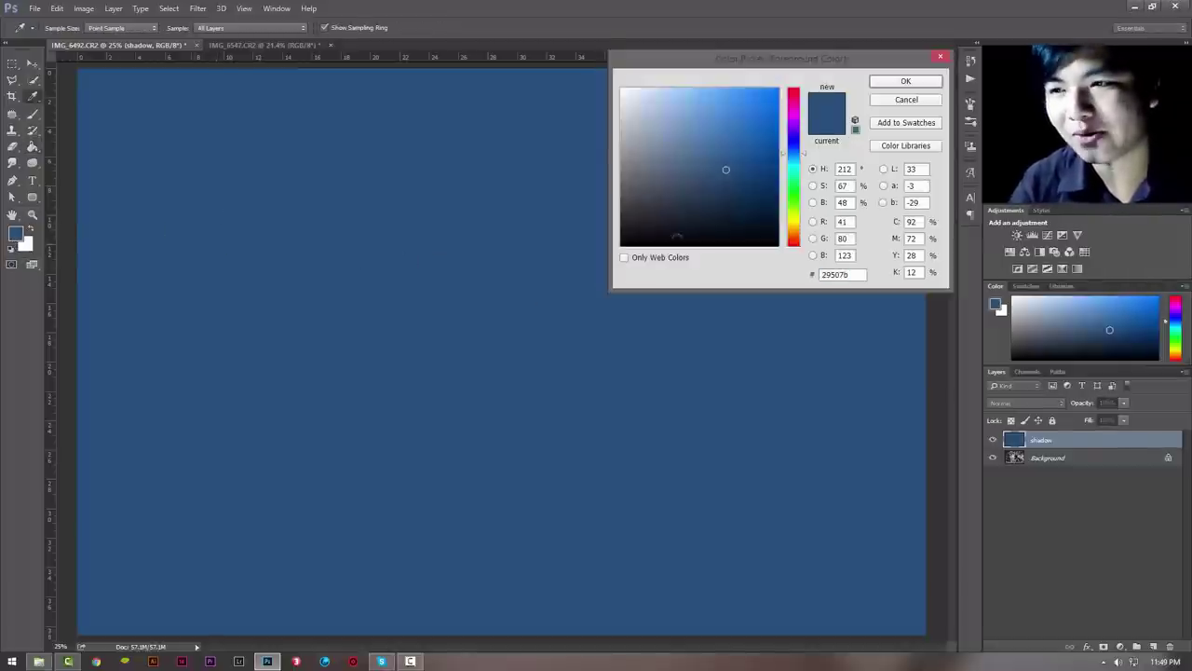
pyautogui.click(788, 159)
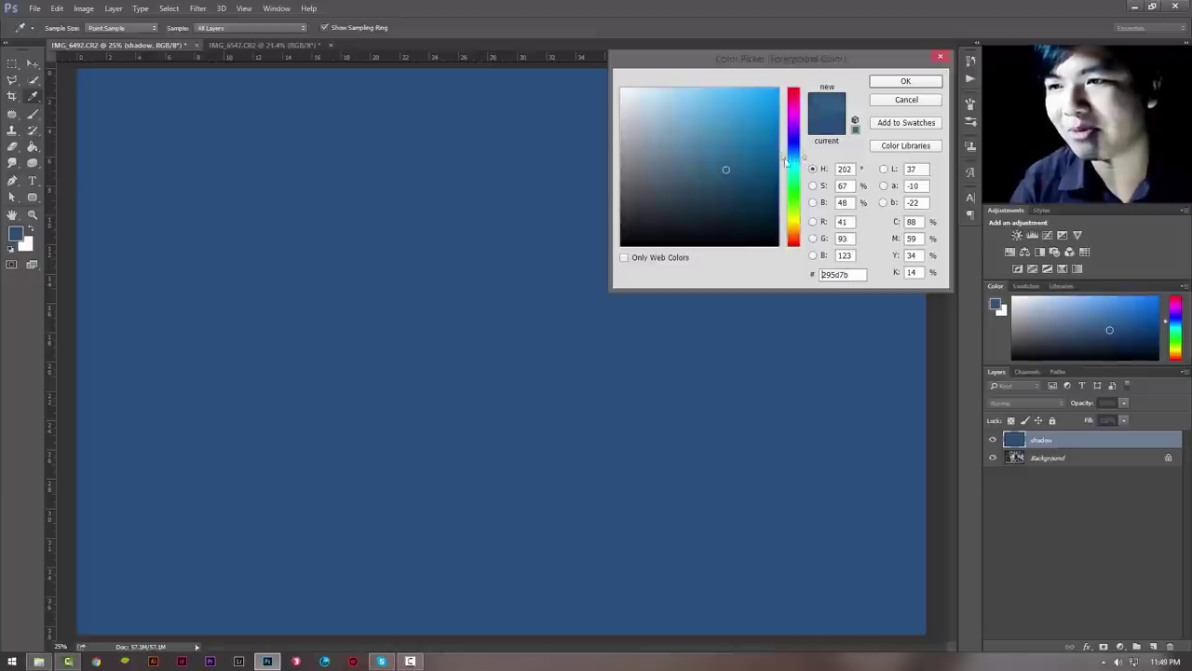
pyautogui.click(905, 81)
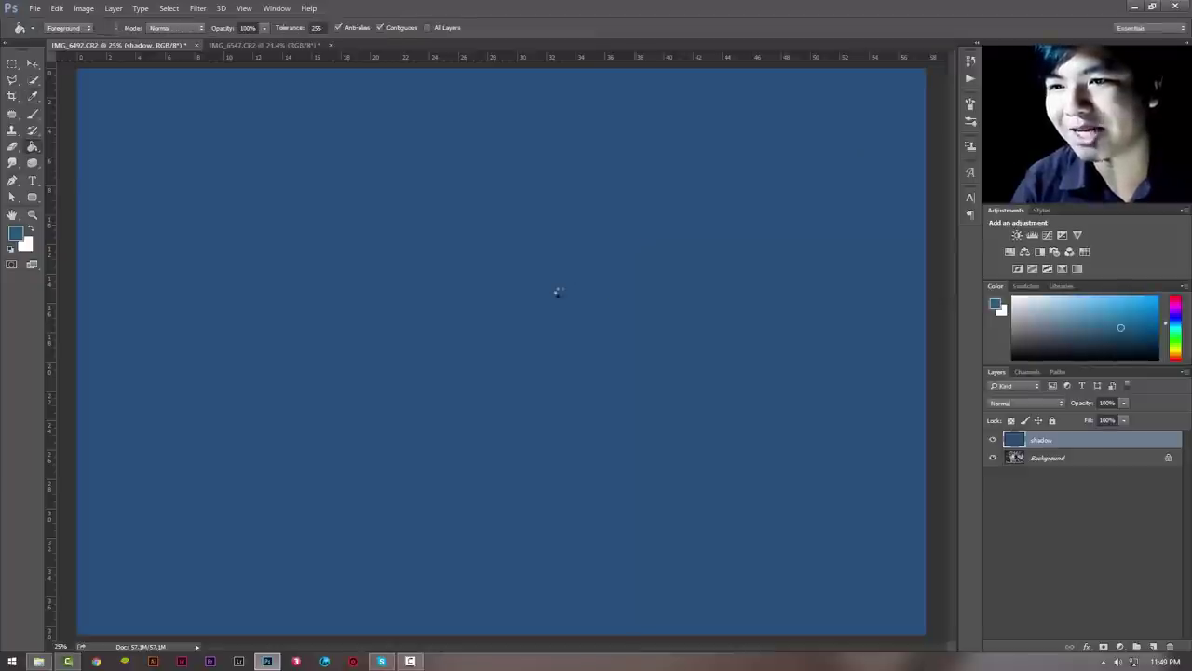
pyautogui.click(567, 299)
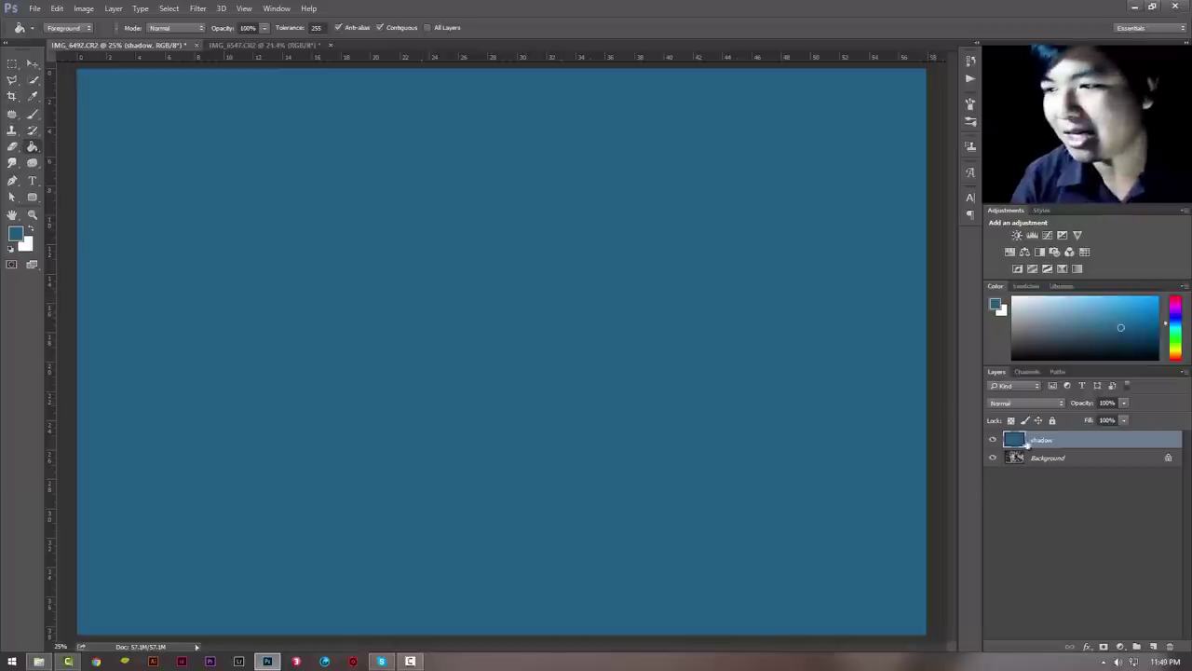
# Replace the shadow layer with a Solid Color fill layer in a teal shade.
pyautogui.press('Delete')
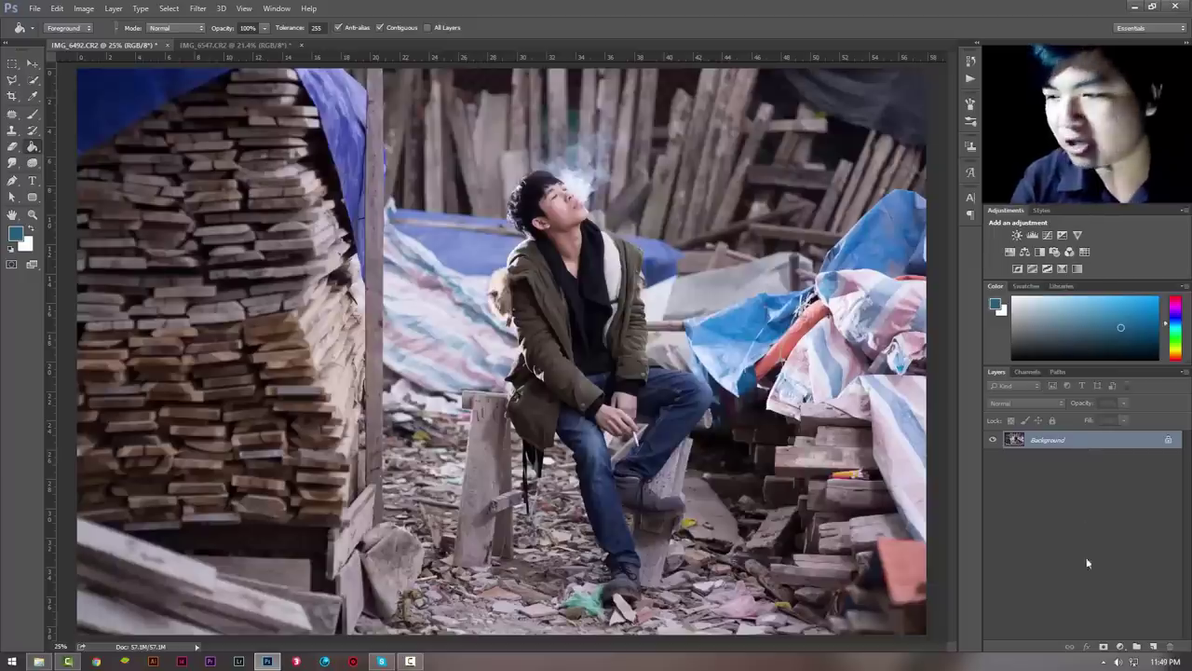
pyautogui.click(1119, 647)
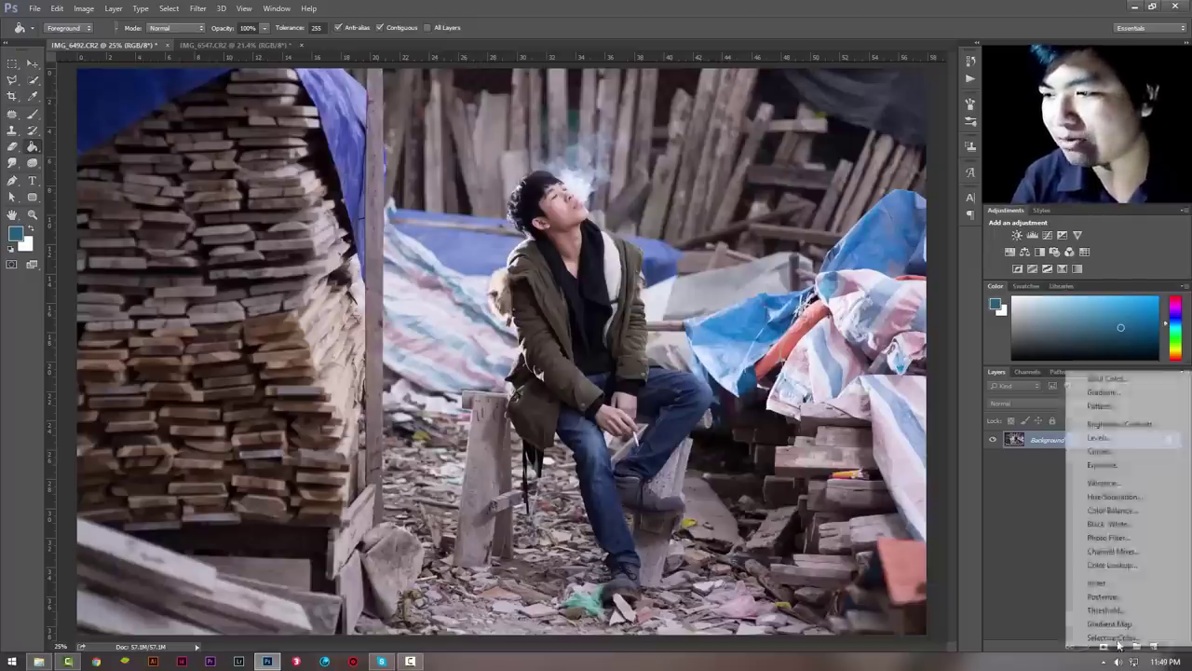
pyautogui.click(1107, 379)
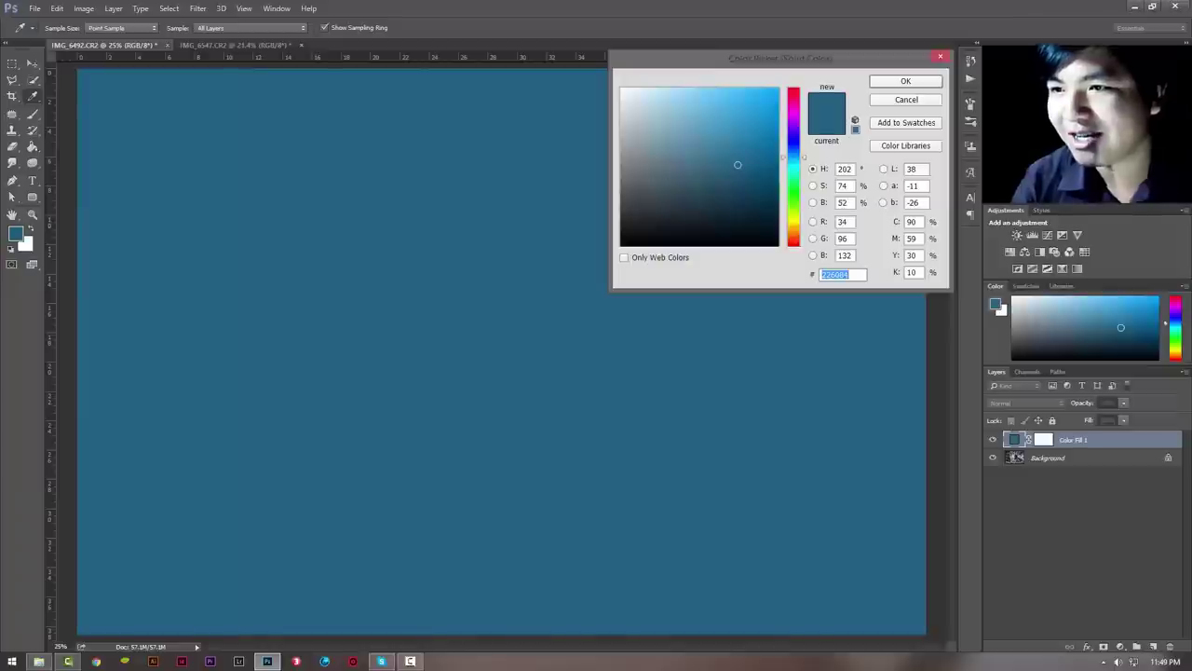
pyautogui.click(719, 168)
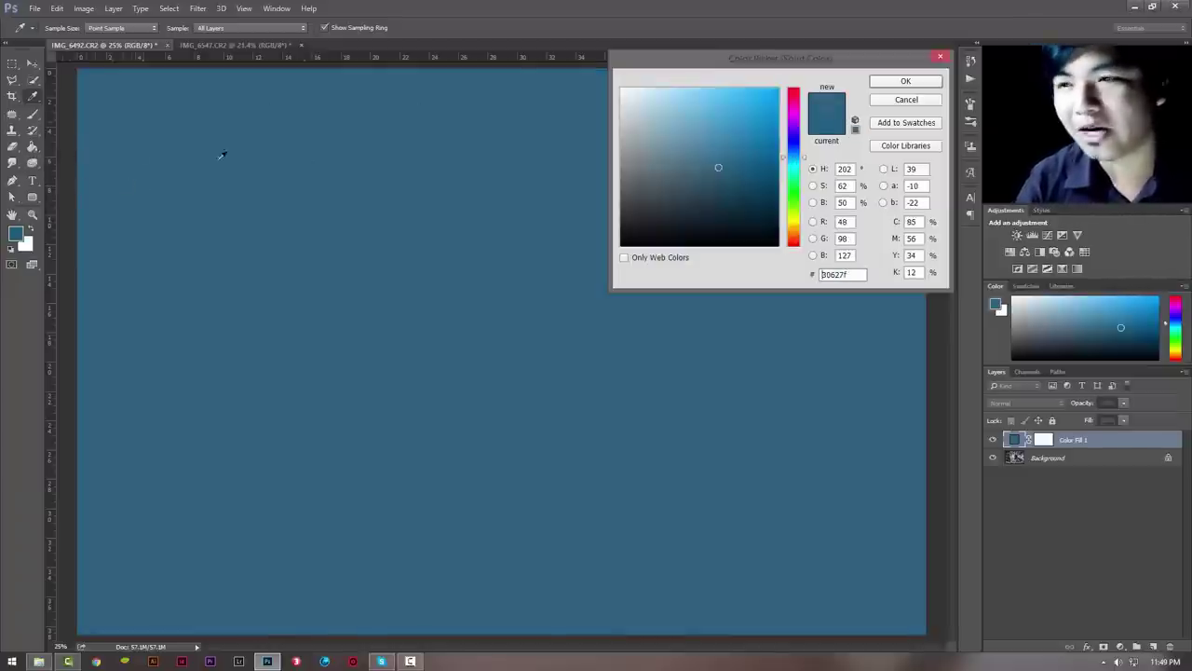
pyautogui.click(906, 82)
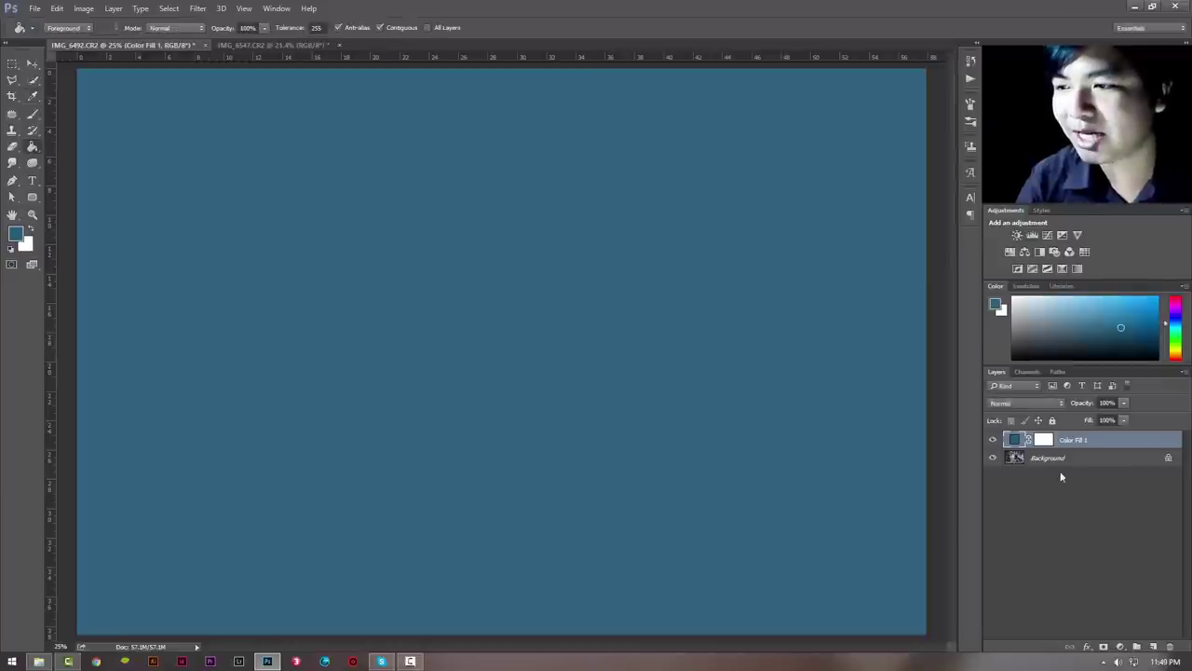
# Retune the fill layer's colour to a deeper blue, #2f527d.
pyautogui.doubleClick(1017, 439)
pyautogui.moveTo(716, 167)
pyautogui.mouseDown()
pyautogui.moveTo(708, 159)
pyautogui.moveTo(713, 180)
pyautogui.mouseUp()
pyautogui.moveTo(788, 168); pyautogui.dragTo(792, 153)
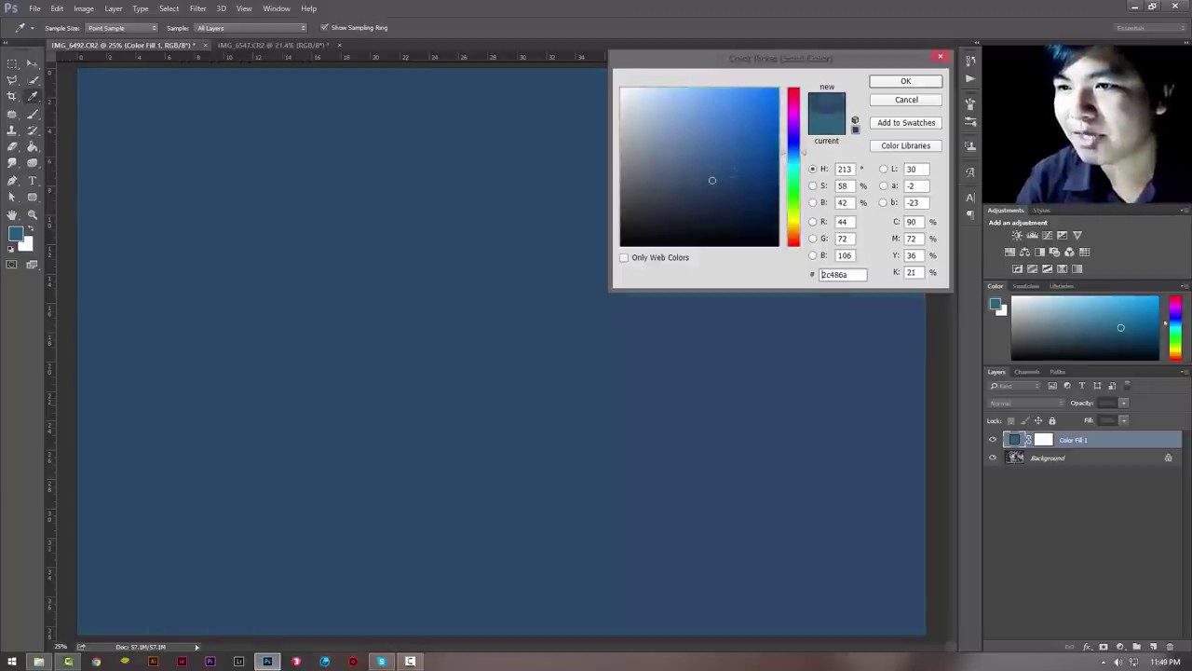
pyautogui.moveTo(713, 180); pyautogui.dragTo(719, 169)
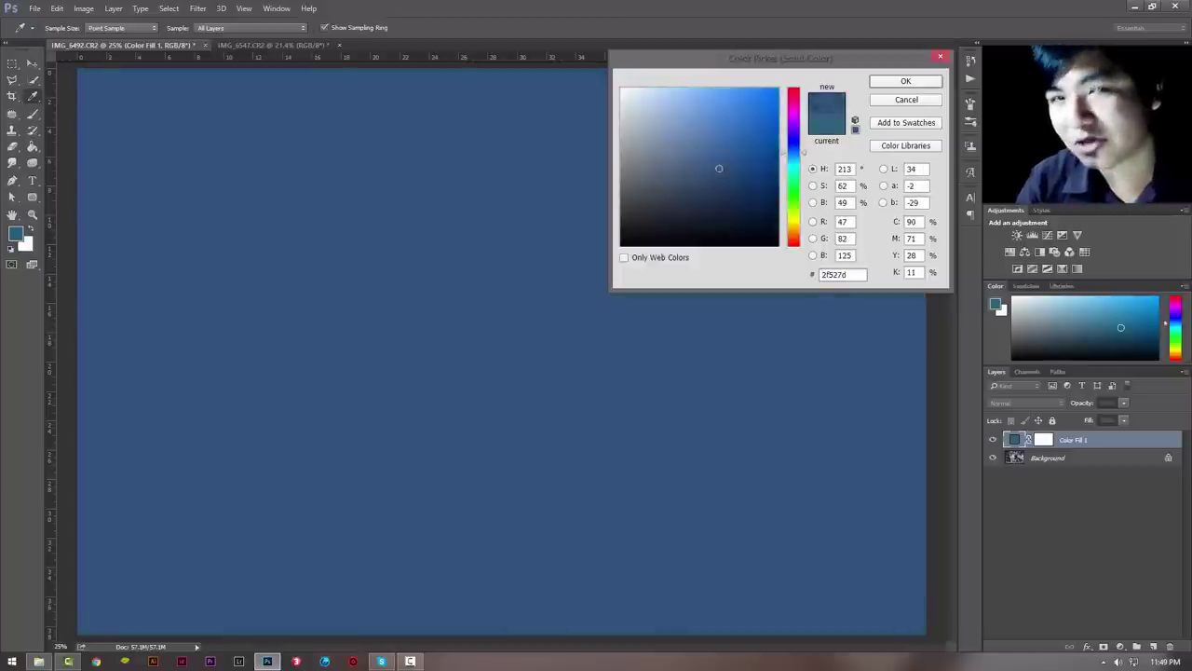
pyautogui.click(913, 82)
# Rename the Color Fill 1 layer to 'shadow'.
pyautogui.doubleClick(1073, 440)
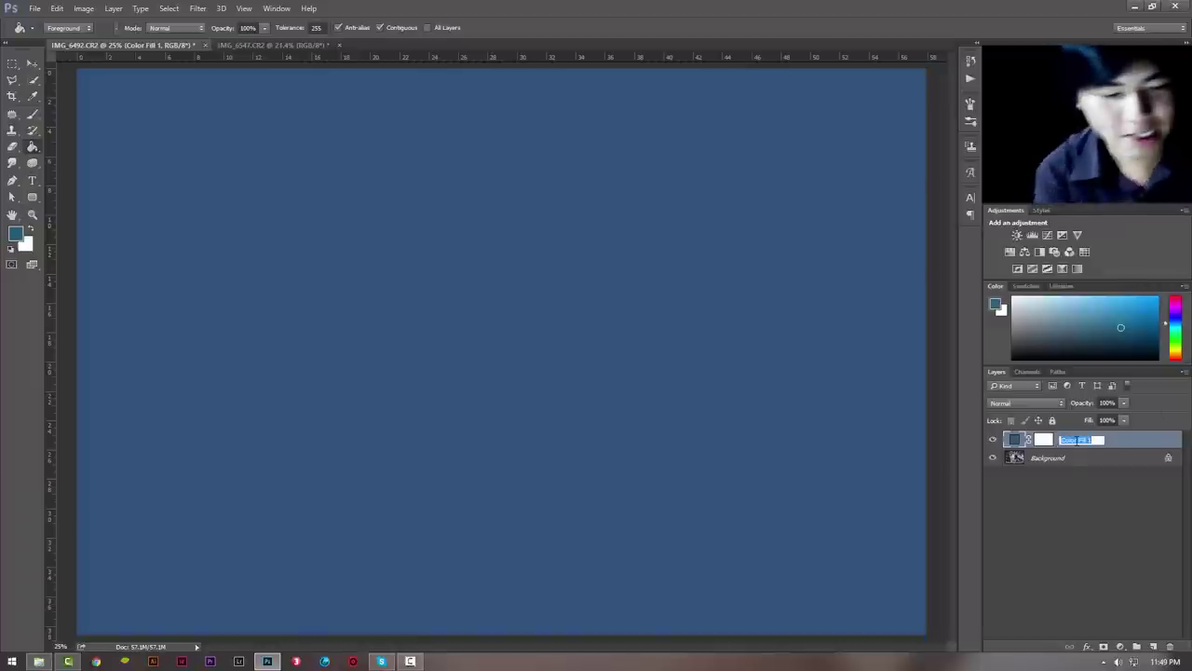
pyautogui.write('shadow')
pyautogui.press('Return')
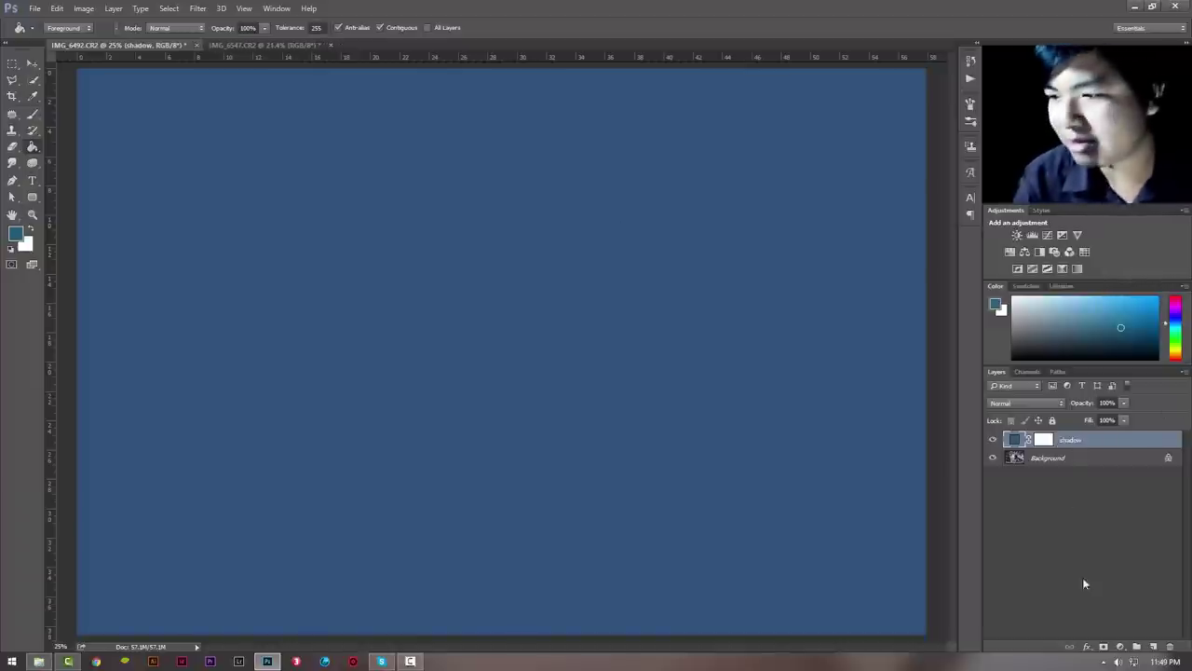
# Add a Solid Color fill layer in a soft muted yellow, #d0be68.
pyautogui.click(1120, 645)
pyautogui.click(1107, 380)
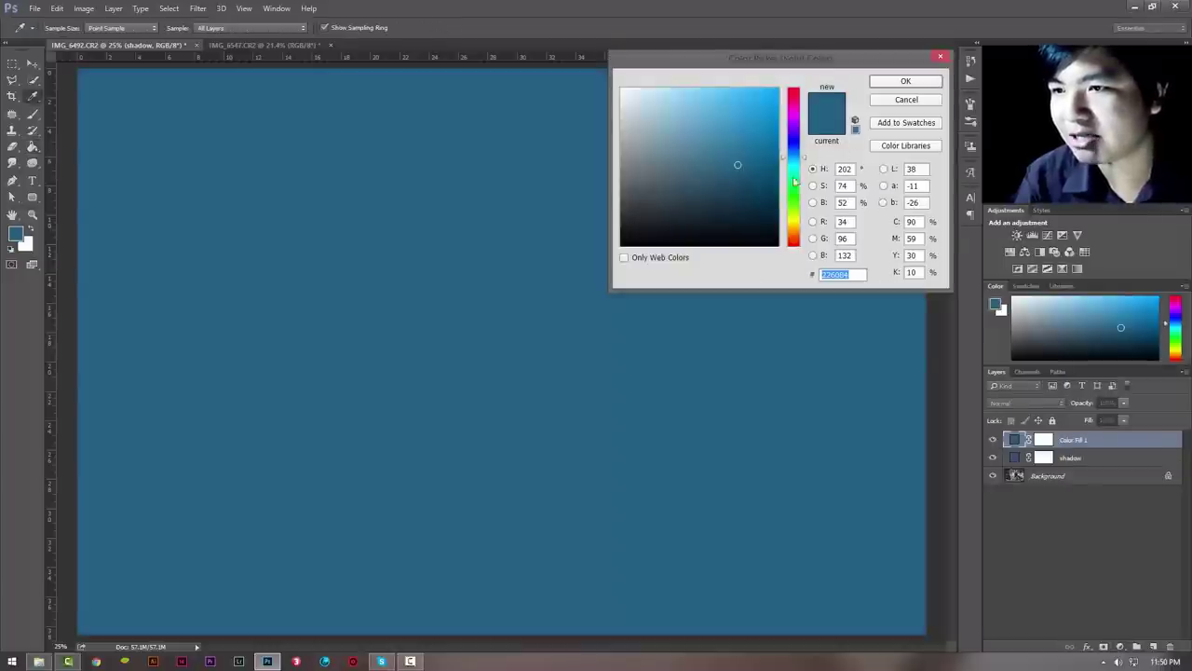
pyautogui.click(791, 224)
pyautogui.click(794, 229)
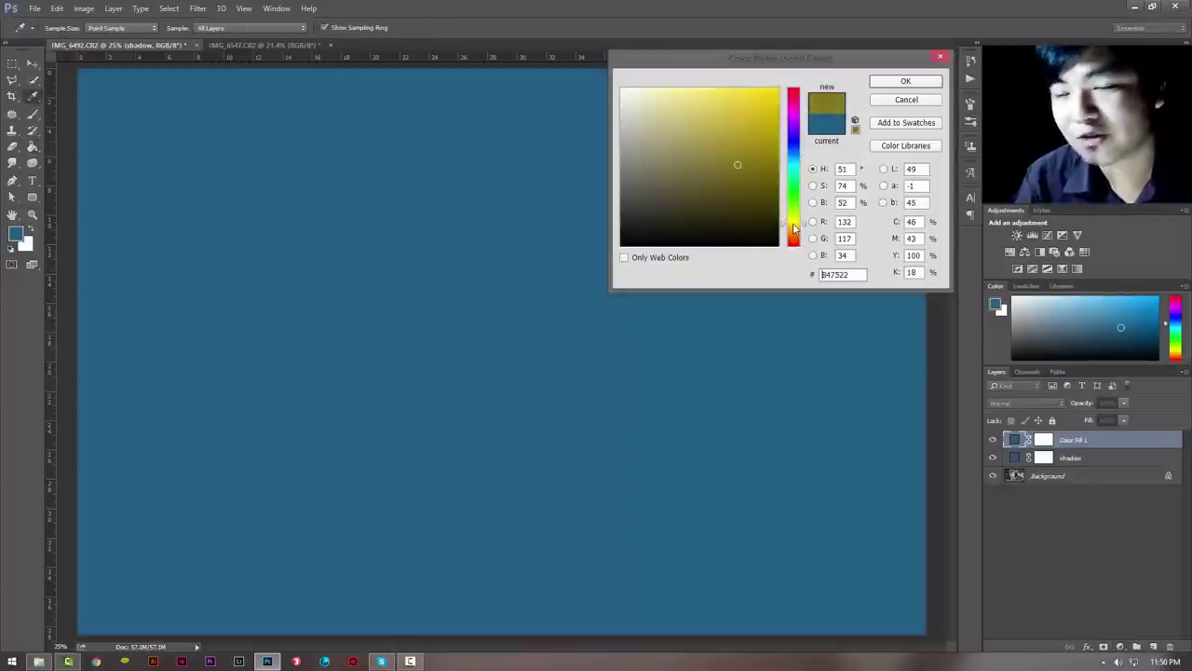
pyautogui.moveTo(721, 143); pyautogui.dragTo(699, 115)
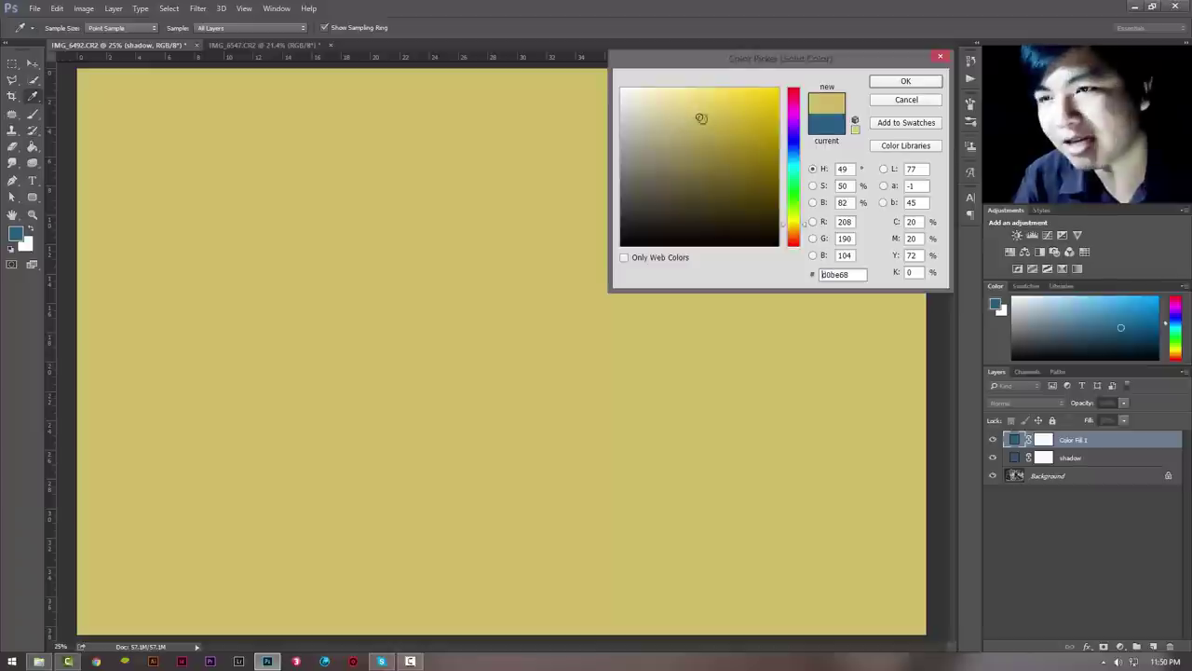
pyautogui.click(908, 82)
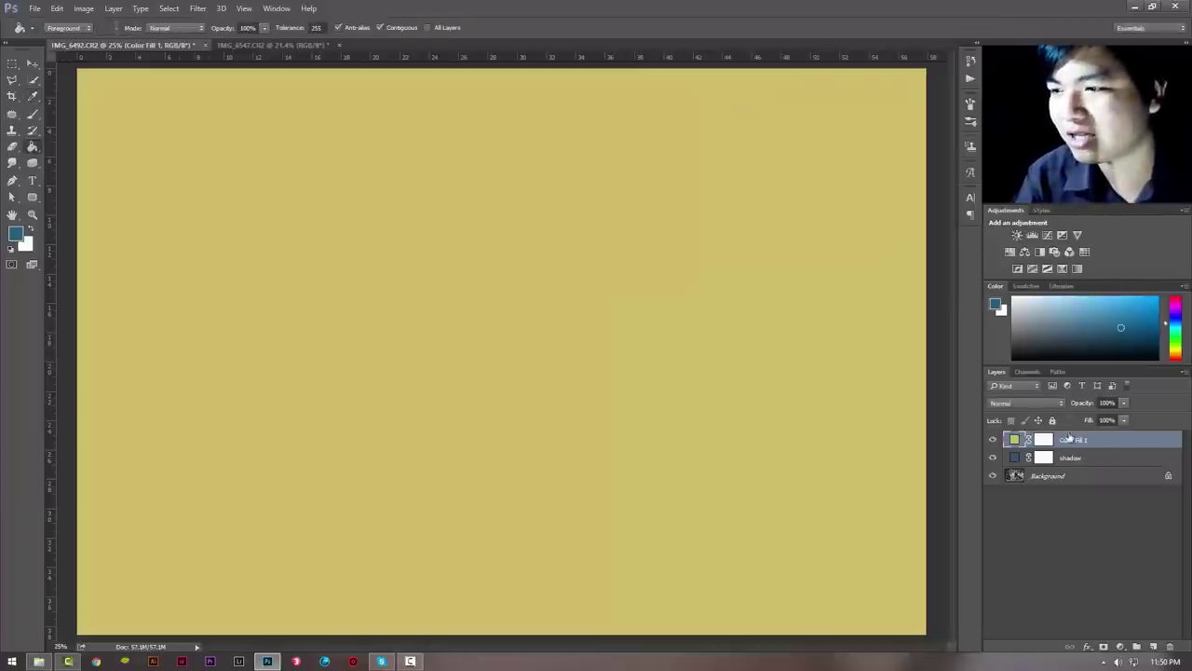
# Rename the yellow fill layer 'highlight' and hide it.
pyautogui.doubleClick(1073, 439)
pyautogui.write('hig')
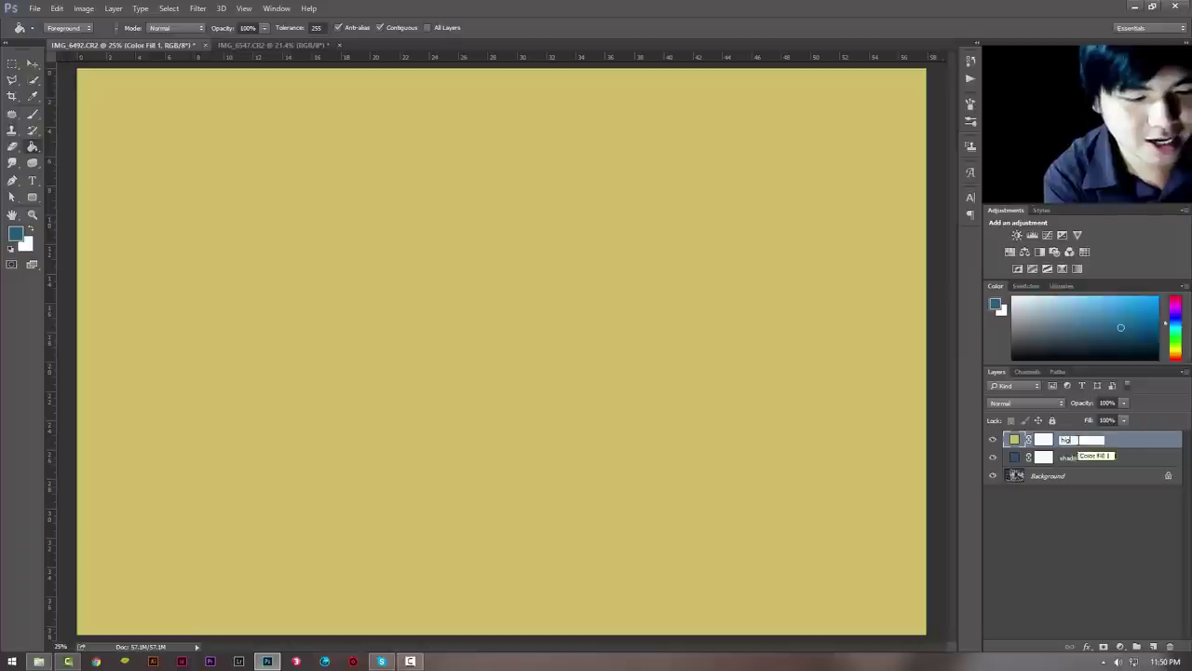
pyautogui.write('hlight')
pyautogui.press('Return')
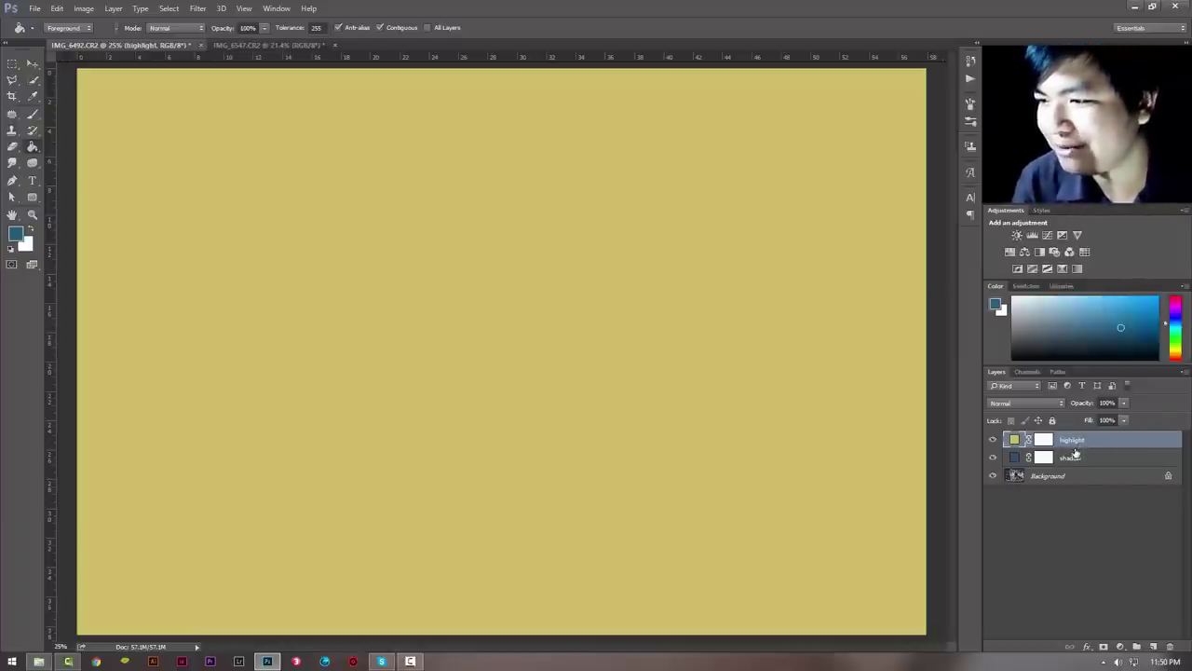
pyautogui.click(993, 440)
# Set the shadow layer to Lighten blend mode at 63% opacity and view the whole photo.
pyautogui.click(1085, 458)
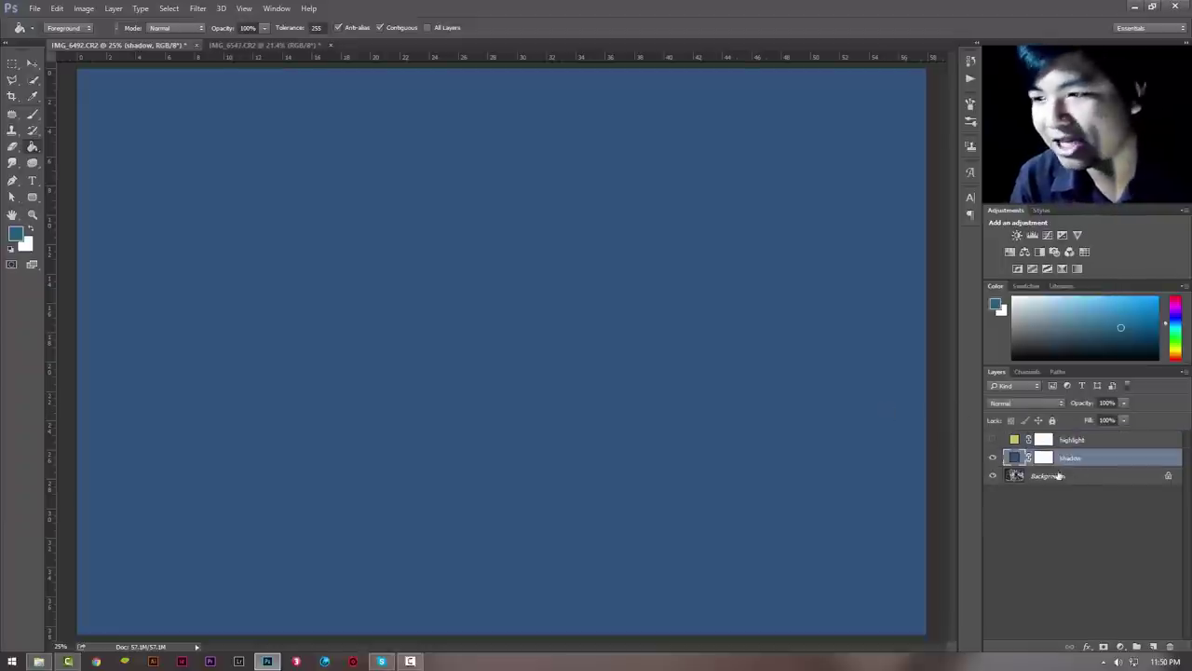
pyautogui.click(993, 457)
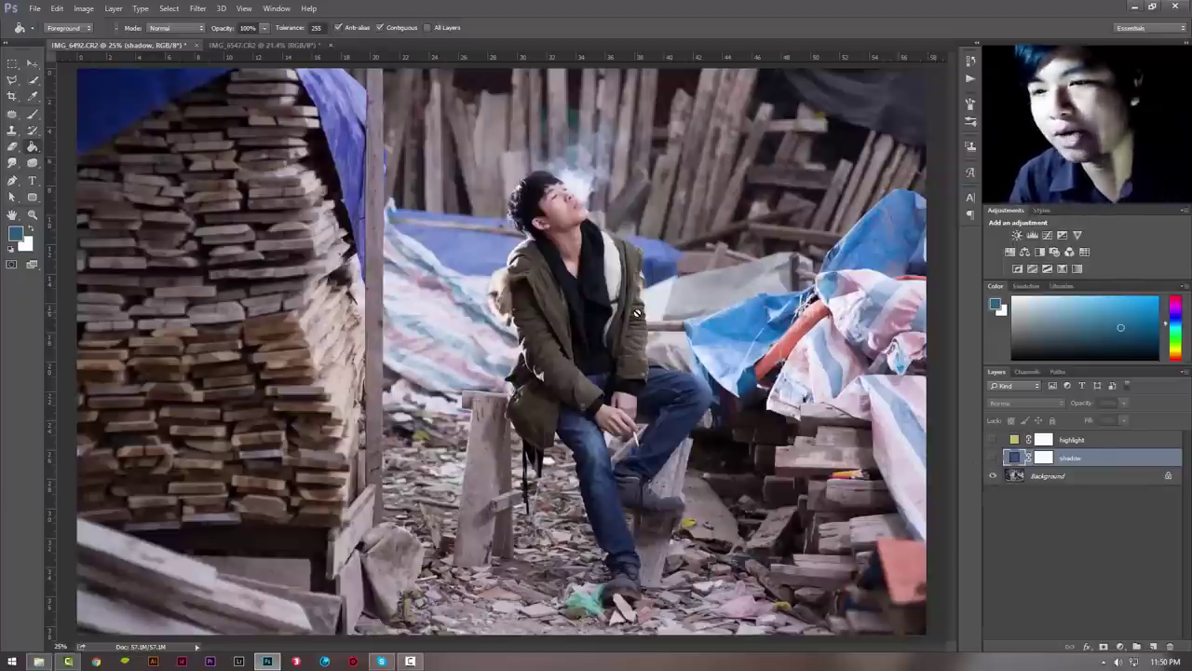
pyautogui.click(993, 459)
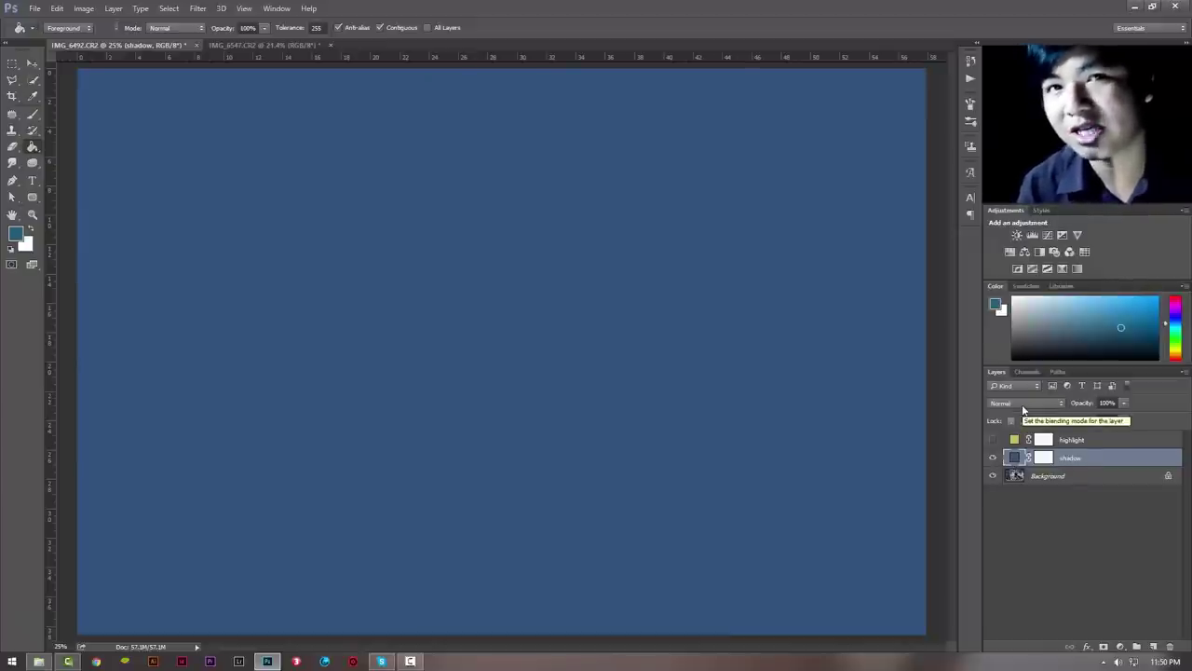
pyautogui.click(1024, 407)
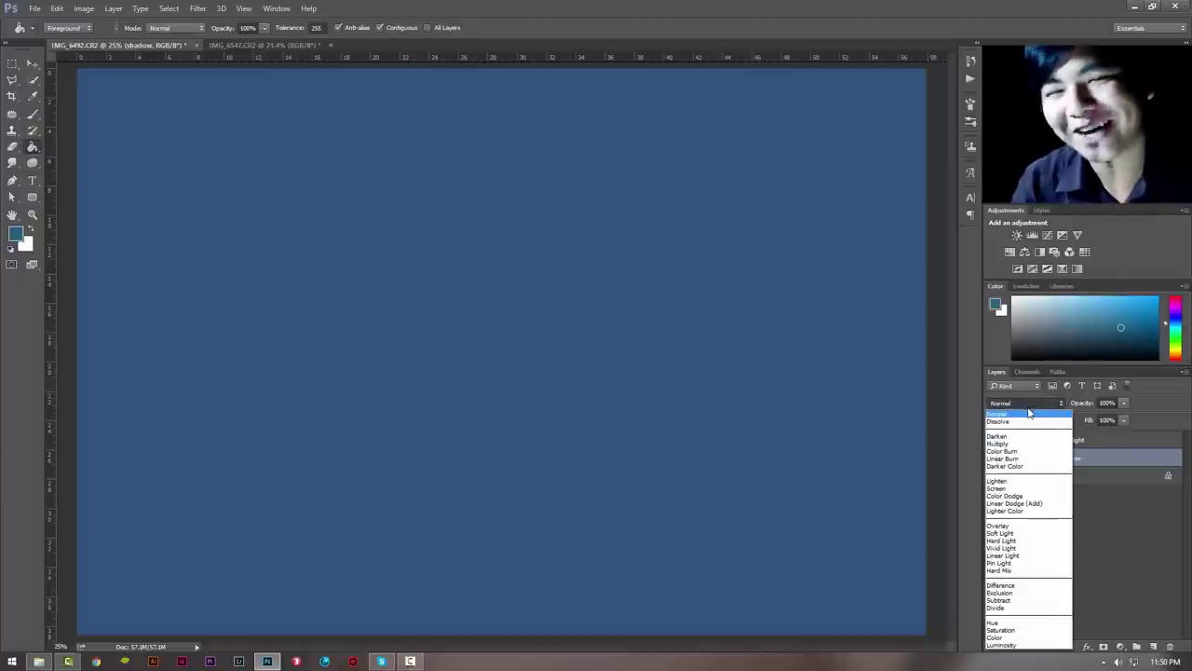
pyautogui.click(1020, 482)
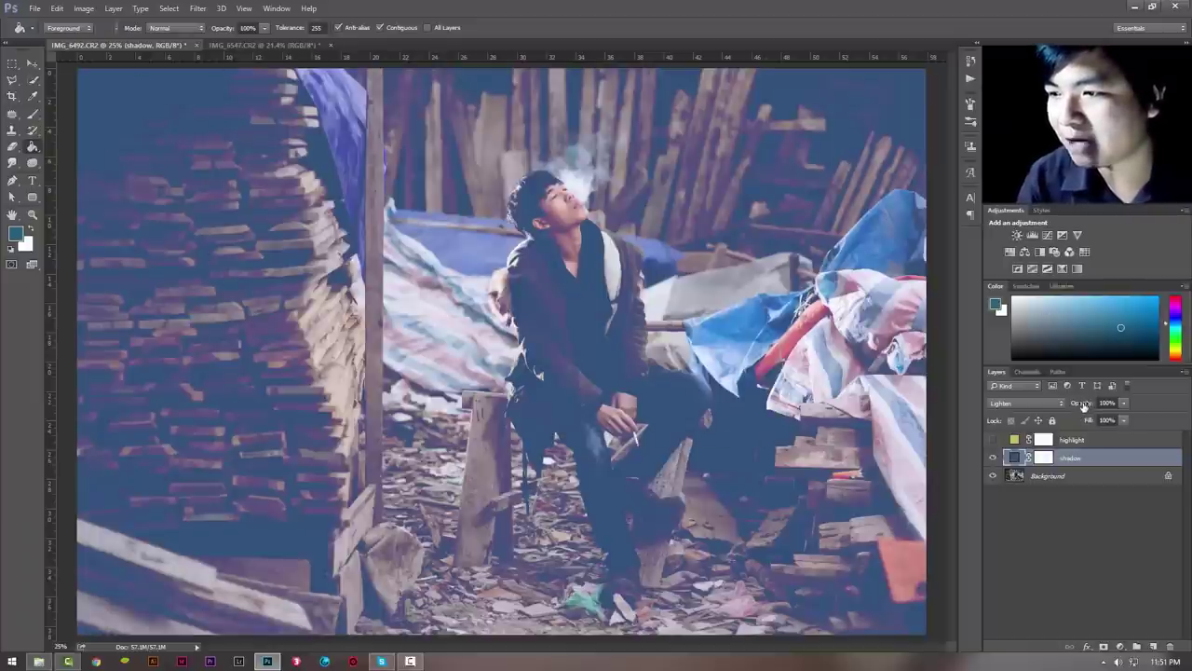
pyautogui.moveTo(1084, 404); pyautogui.dragTo(1059, 405)
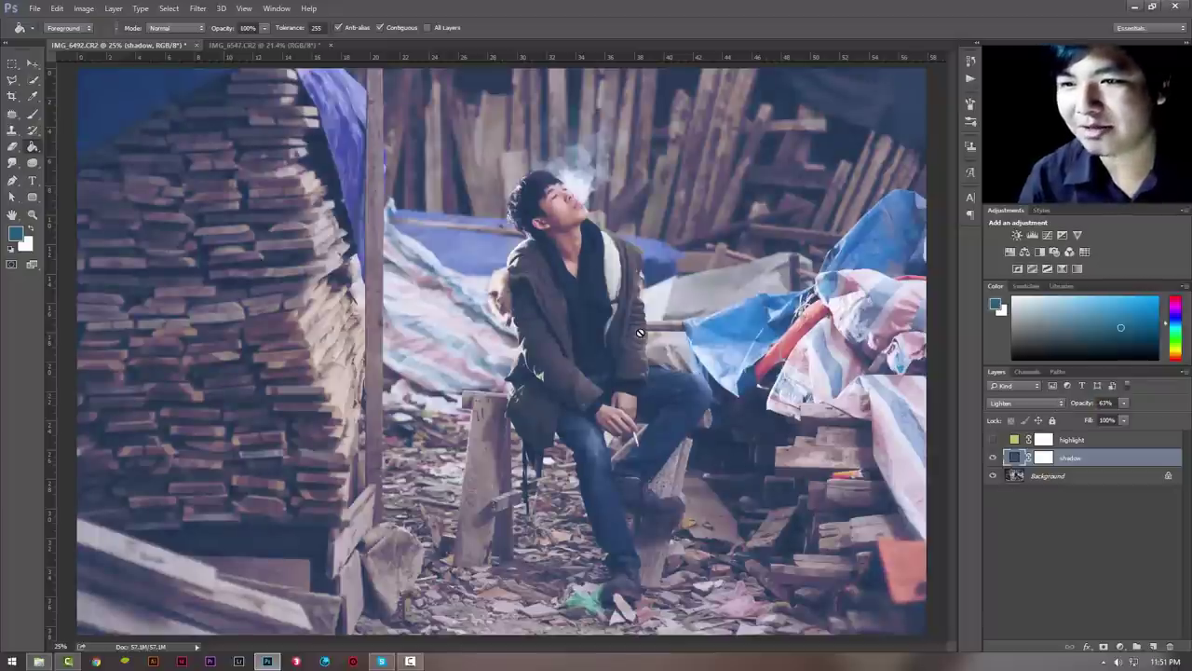
pyautogui.press('super')
pyautogui.press('super')
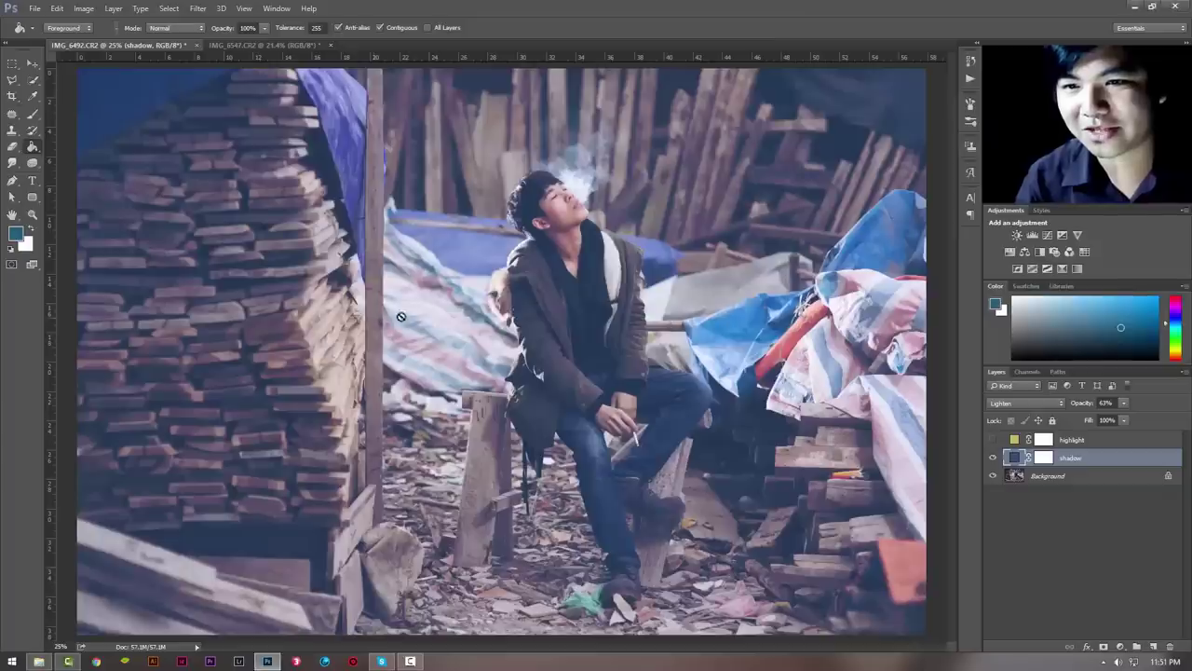
pyautogui.moveTo(490, 309); pyautogui.dragTo(556, 339)
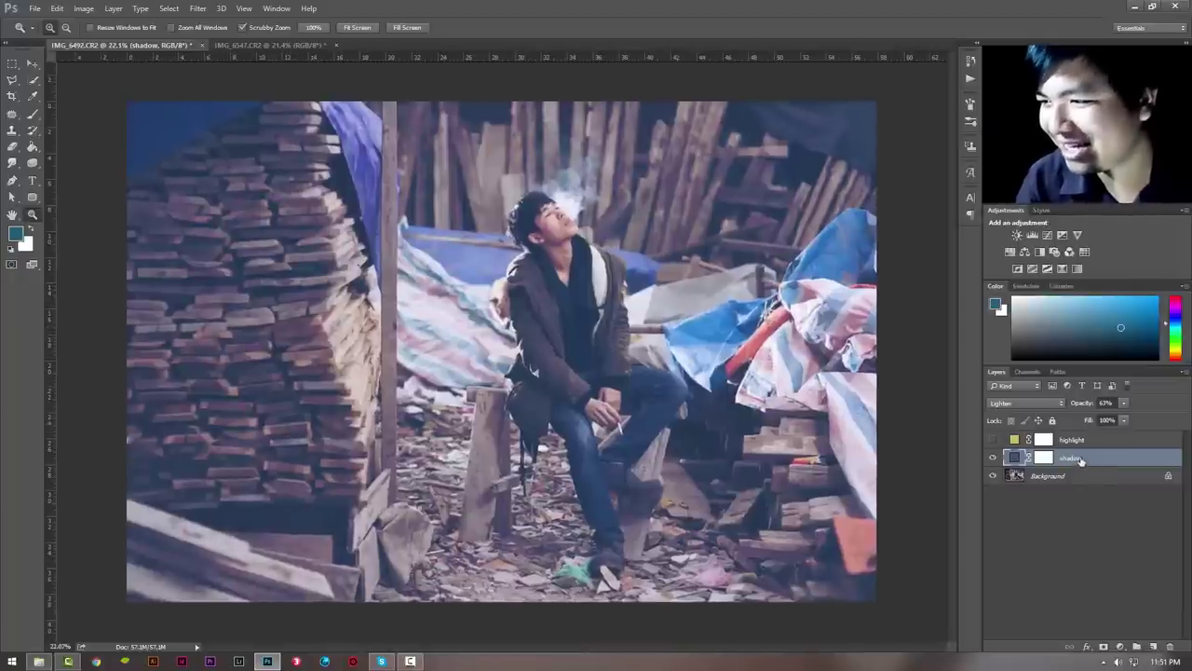
pyautogui.click(992, 439)
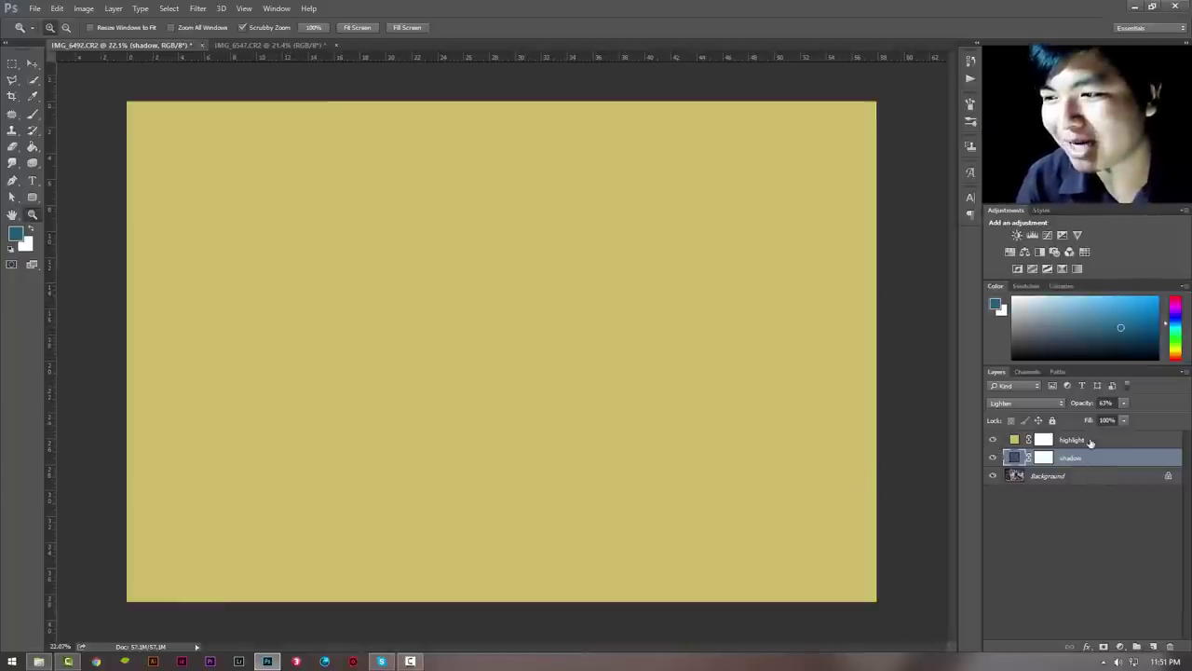
pyautogui.click(1071, 440)
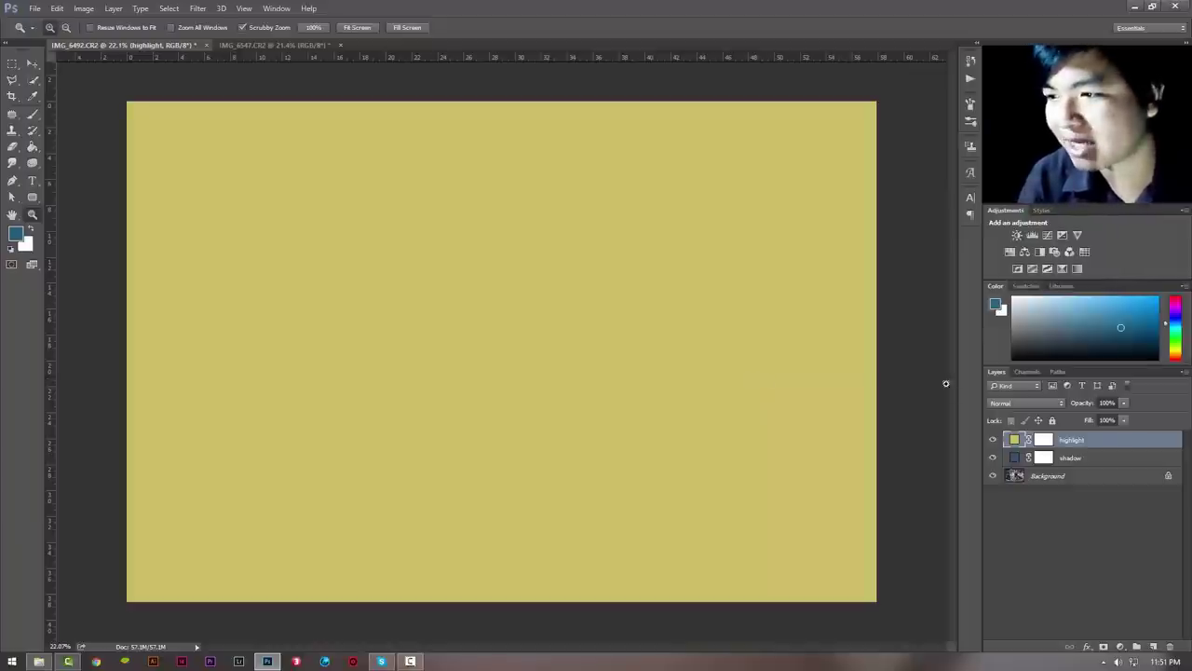
pyautogui.click(1011, 402)
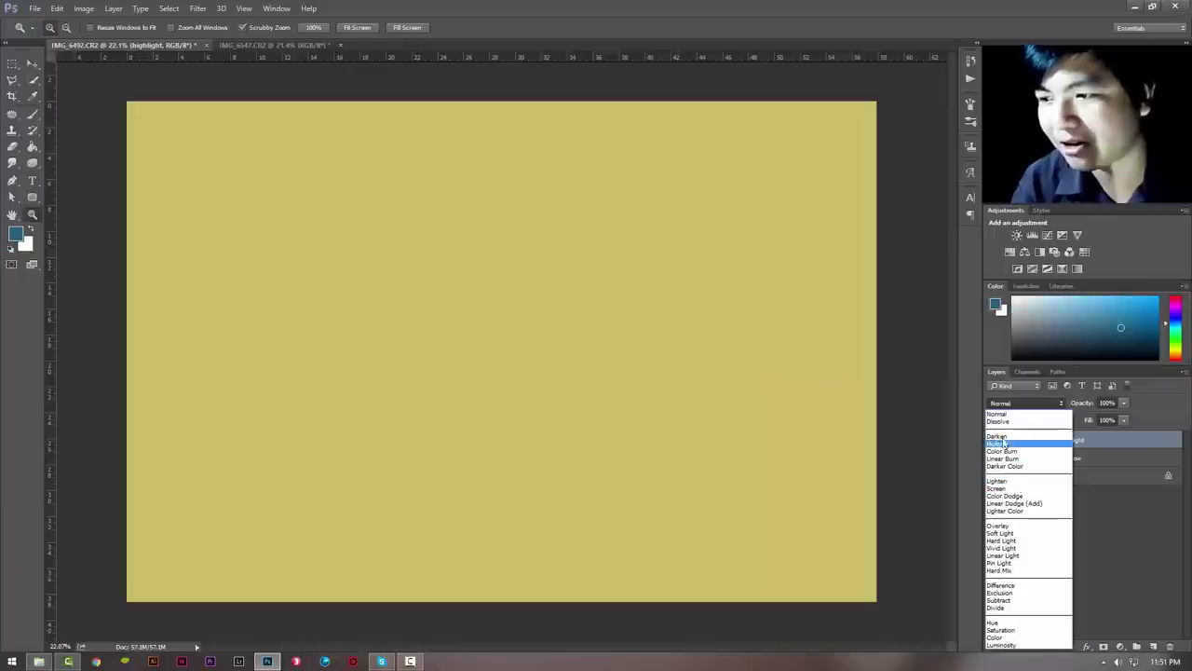
pyautogui.click(997, 436)
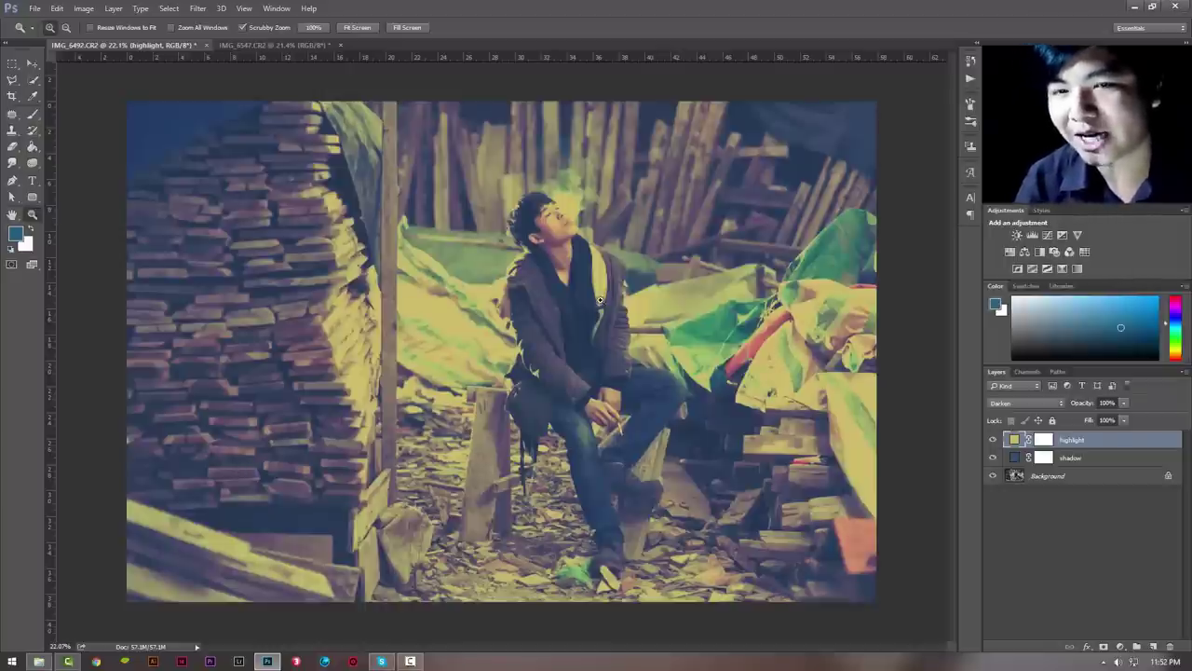
pyautogui.click(993, 440)
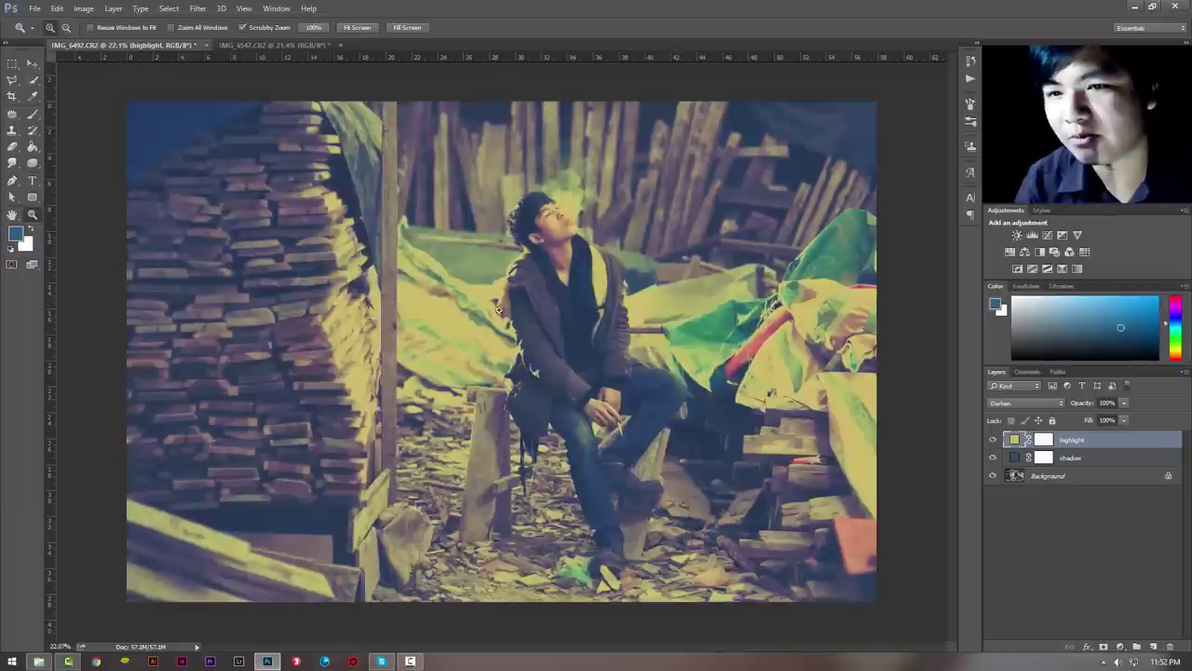
pyautogui.moveTo(1081, 404); pyautogui.dragTo(1050, 407)
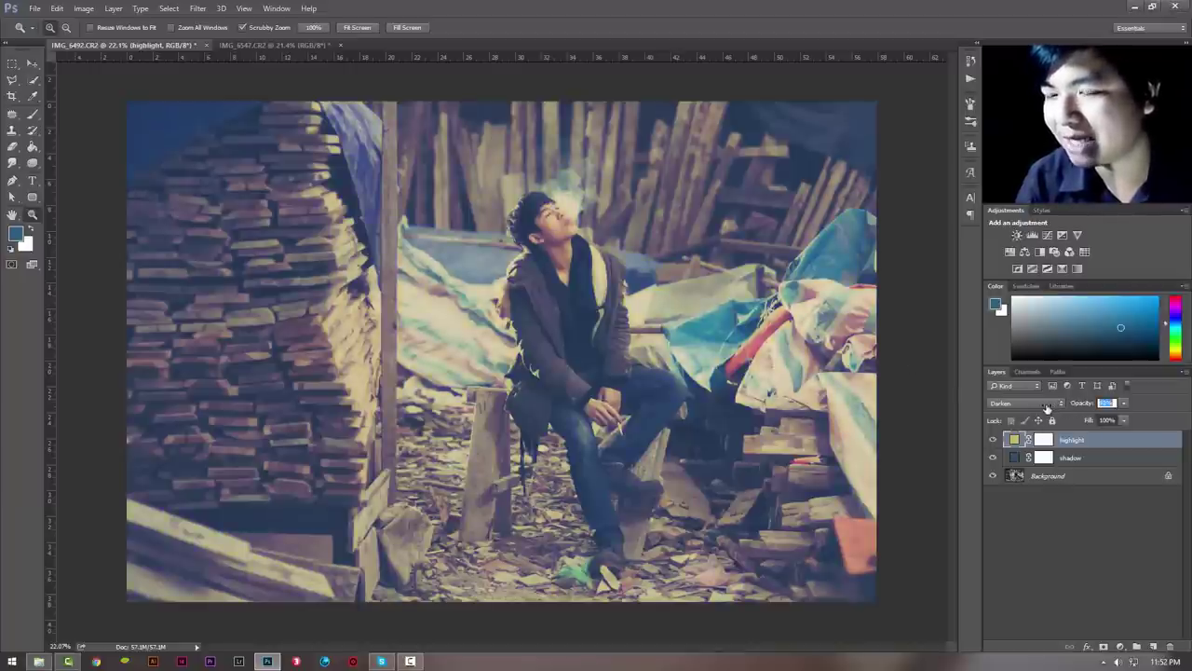
pyautogui.click(1084, 458)
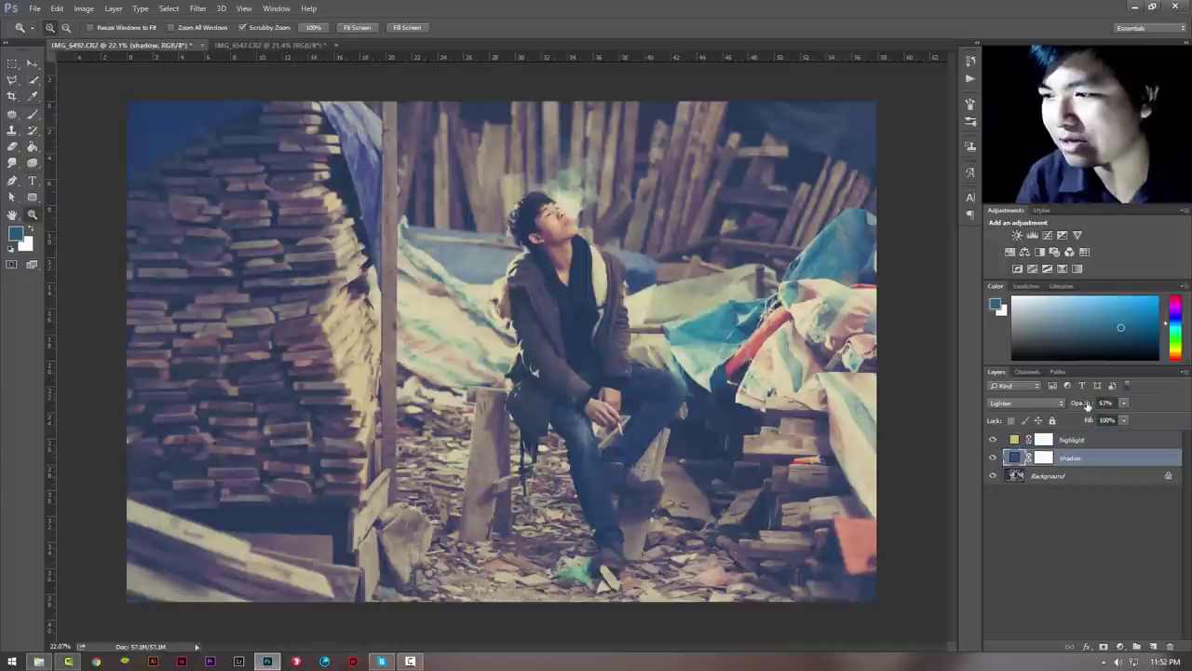
pyautogui.moveTo(1088, 404); pyautogui.dragTo(1074, 406)
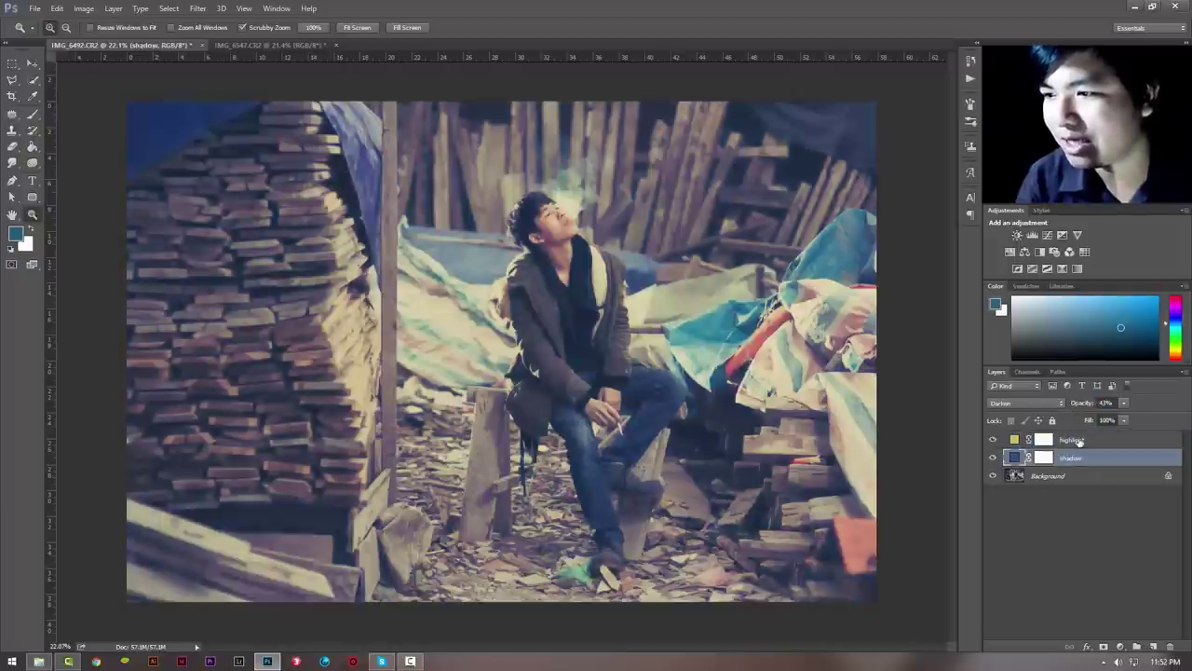
pyautogui.click(1076, 438)
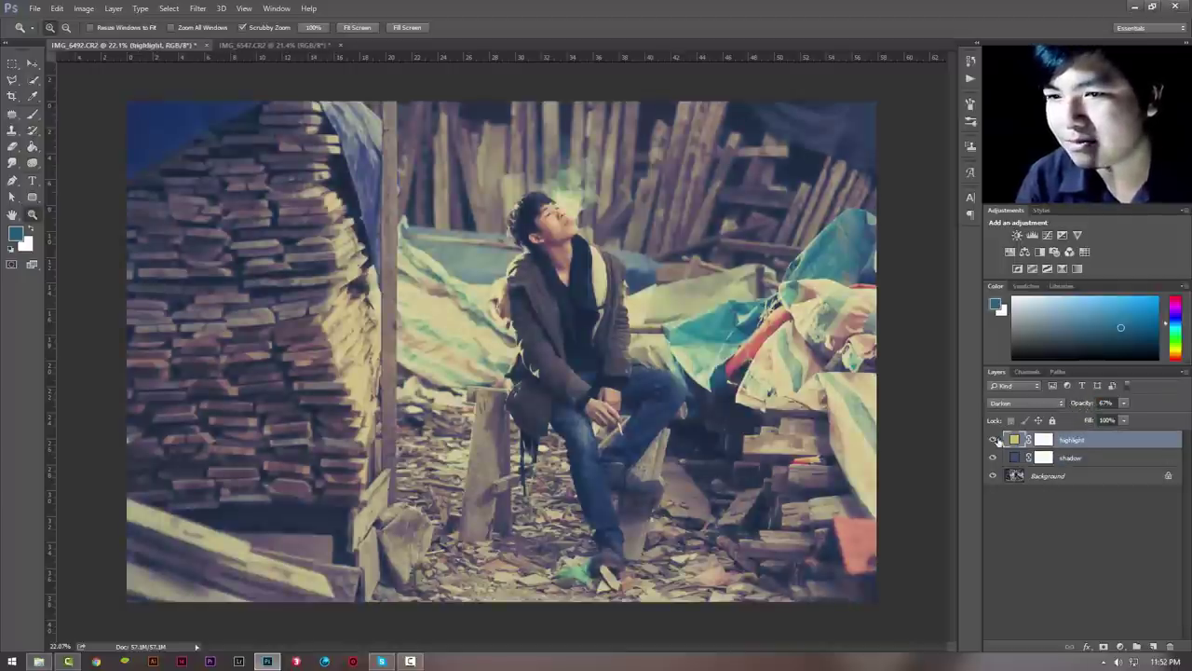
pyautogui.press('Up')
pyautogui.press('Up')
pyautogui.press('Up')
pyautogui.moveTo(1085, 404); pyautogui.dragTo(1073, 405)
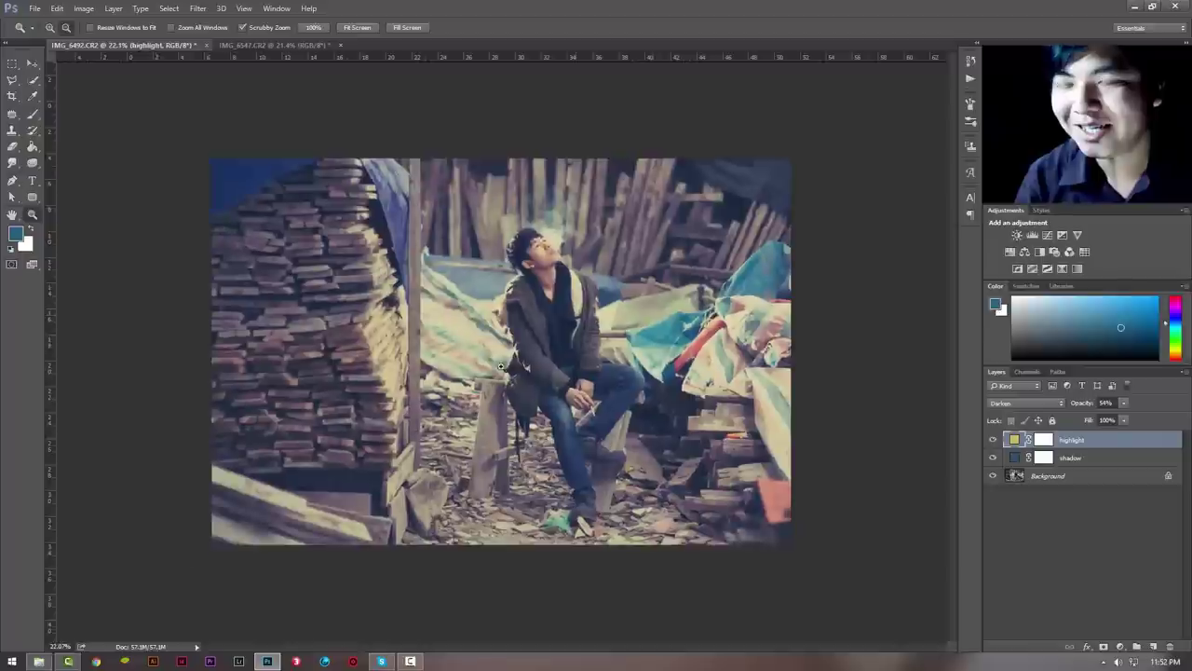
pyautogui.keyDown('alt'); pyautogui.click(516, 345); pyautogui.keyUp('alt')
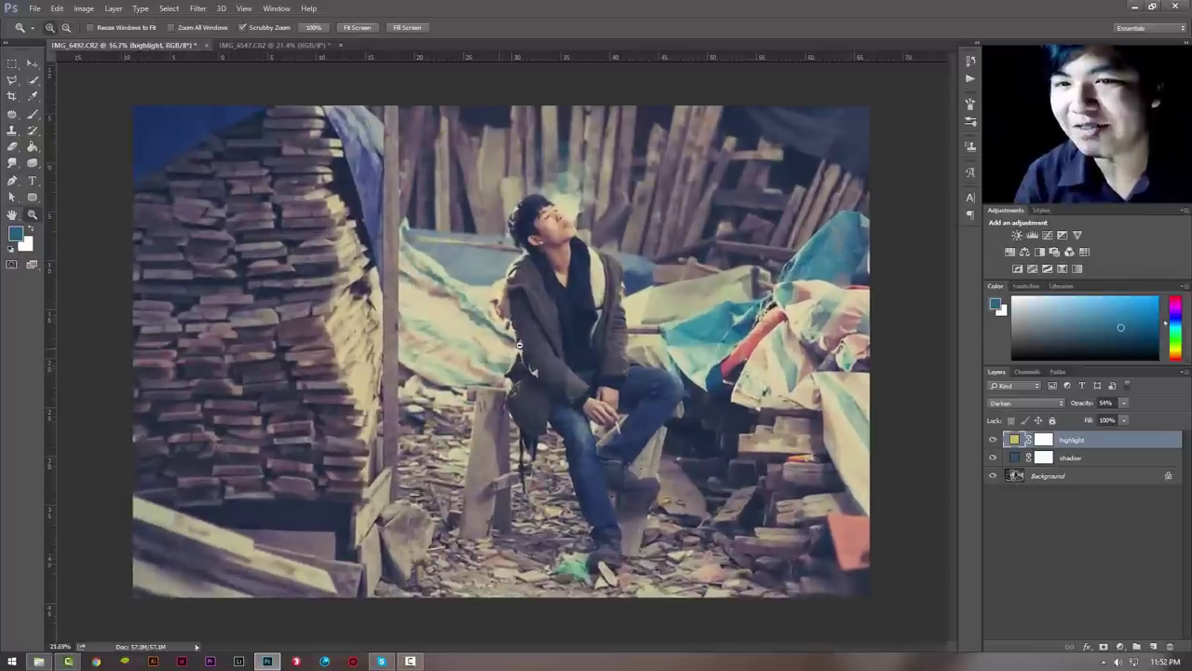
pyautogui.click(993, 440)
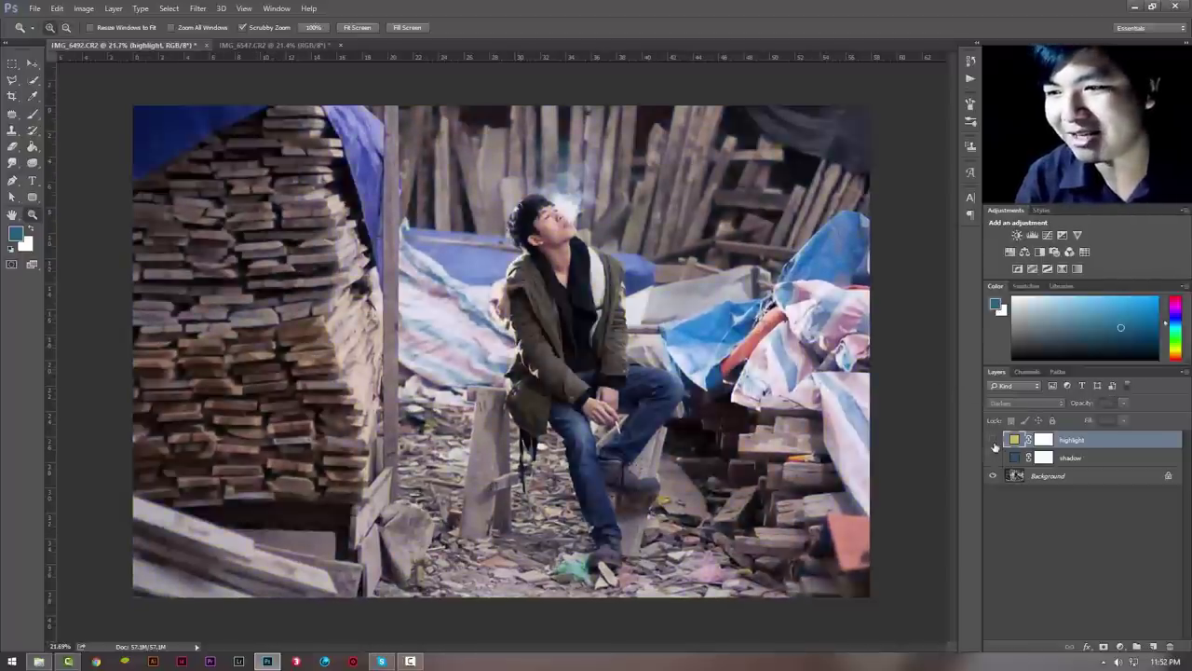
pyautogui.click(993, 440)
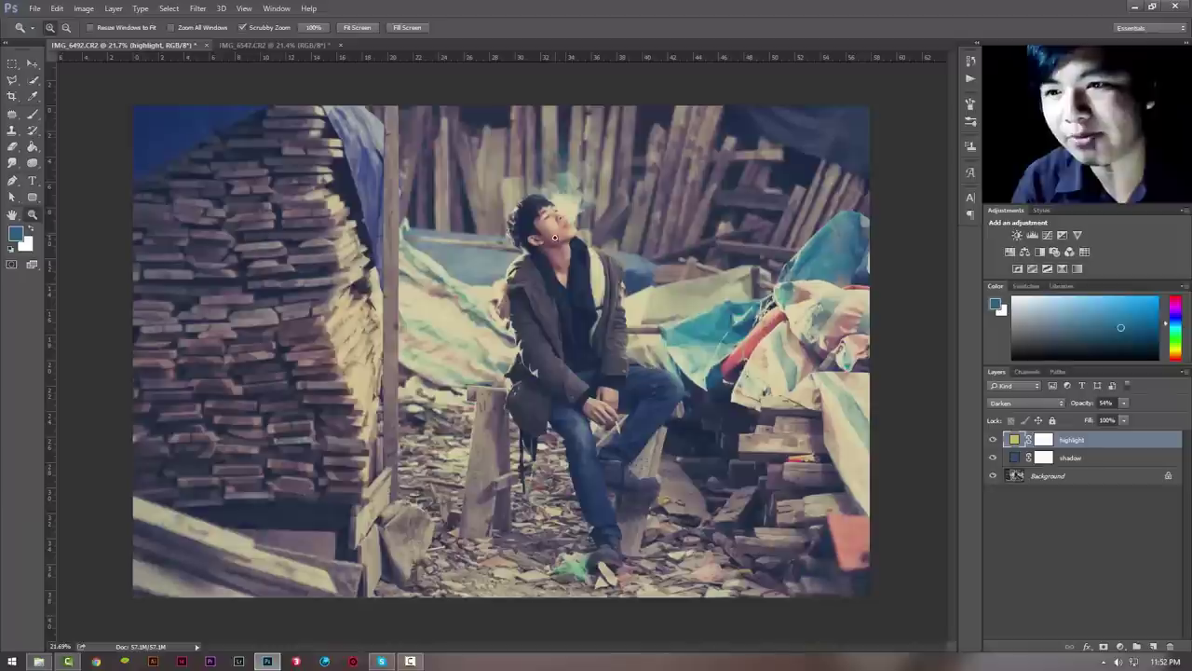
# Paint one stroke on the highlight mask with a brush at 28% opacity and 69% flow.
pyautogui.click(1044, 439)
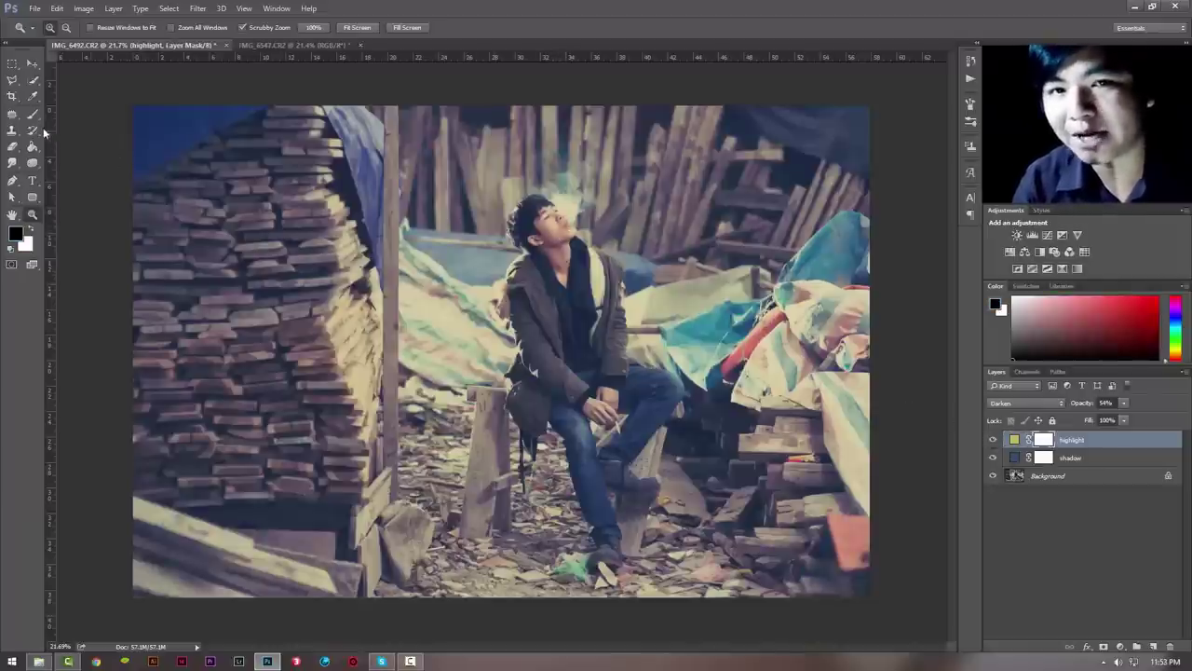
pyautogui.press('b')
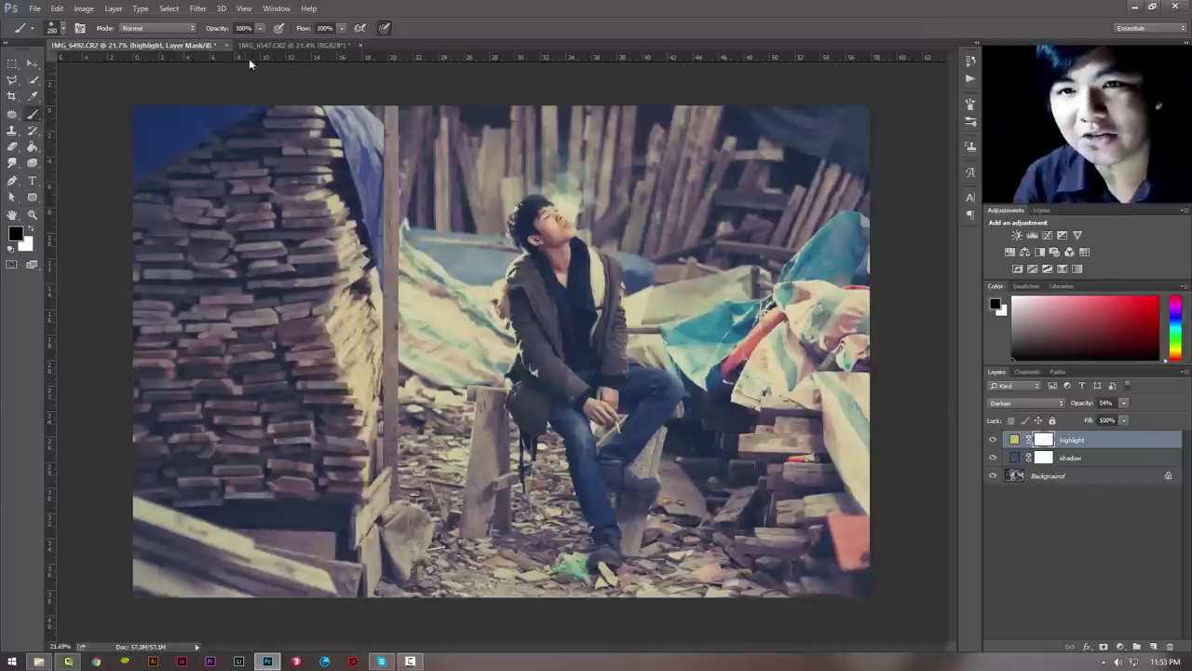
pyautogui.moveTo(224, 32); pyautogui.dragTo(181, 47)
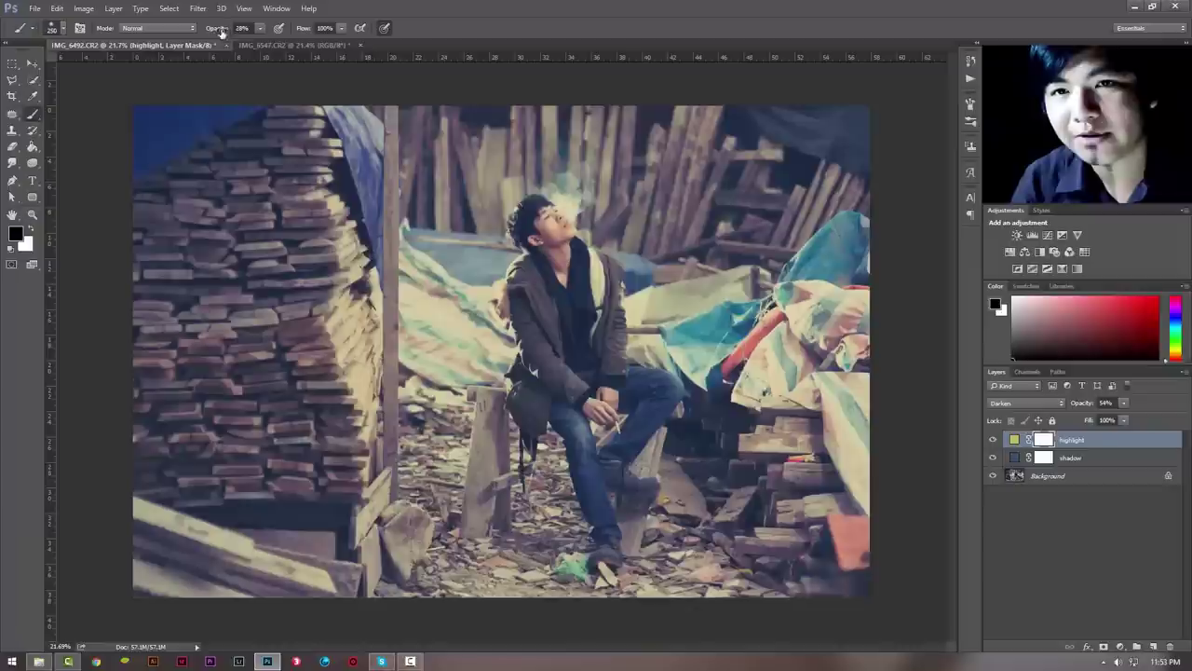
pyautogui.moveTo(303, 29); pyautogui.dragTo(284, 48)
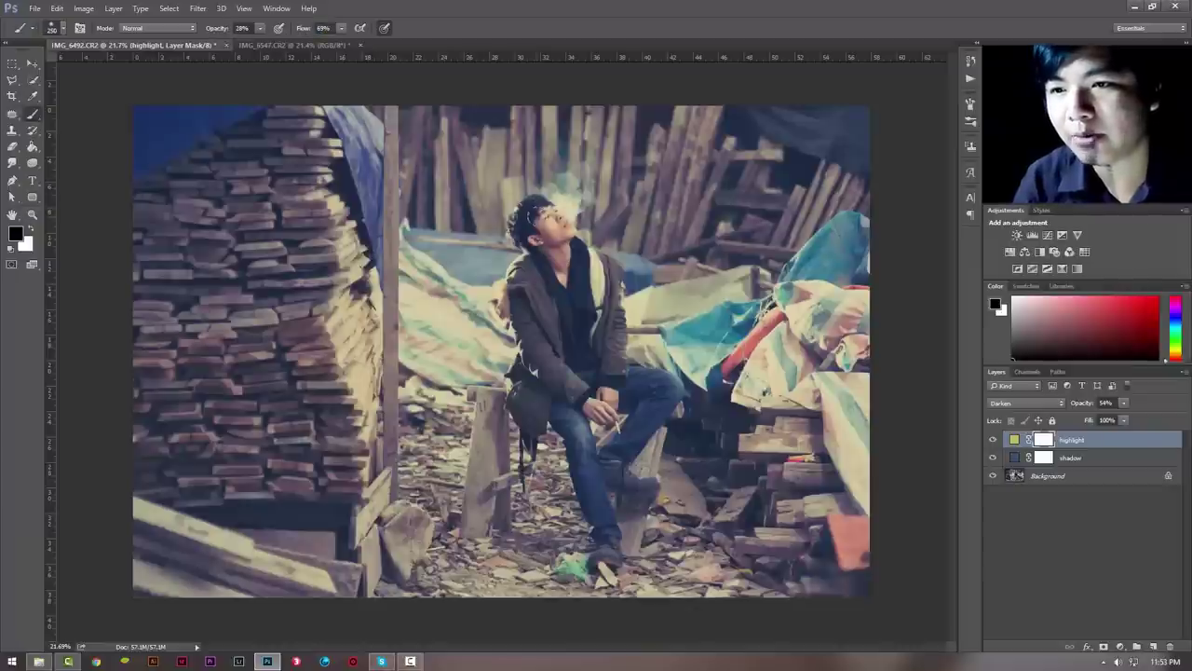
pyautogui.moveTo(552, 221); pyautogui.dragTo(574, 326)
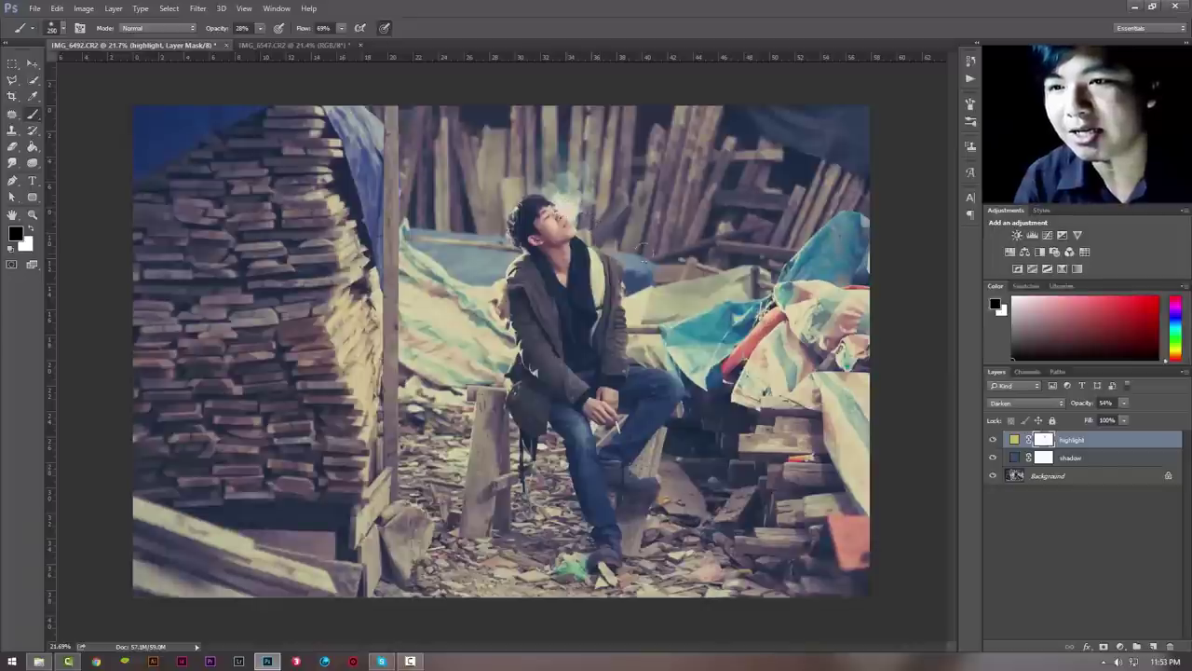
pyautogui.press('z')
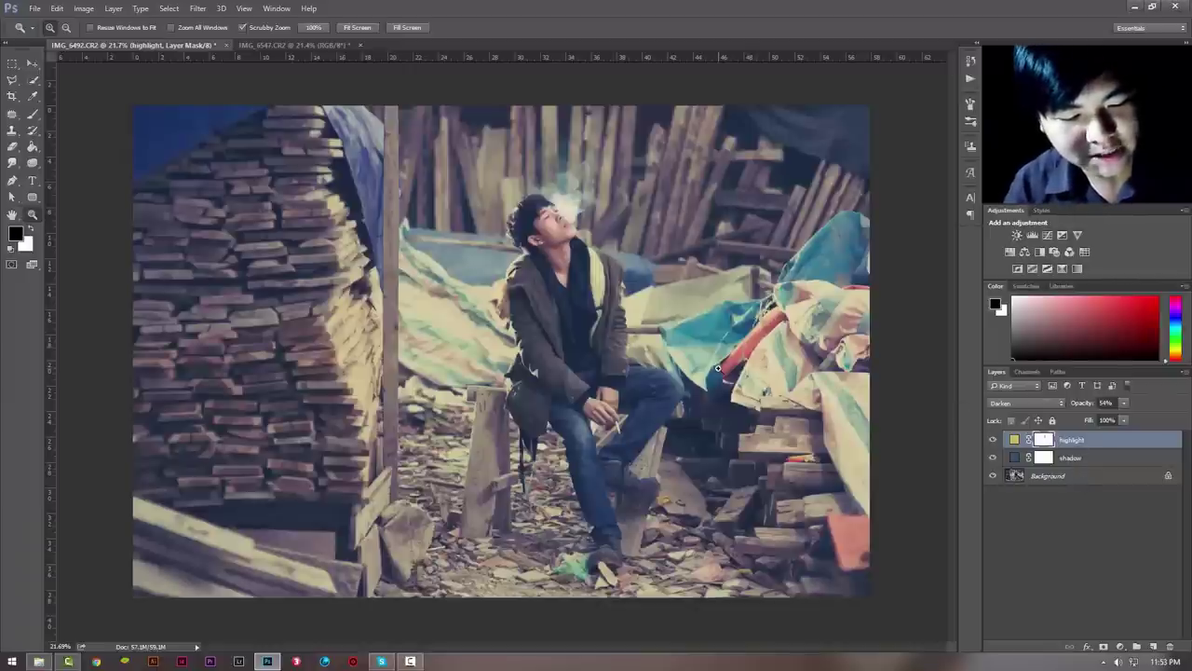
# Stamp all visible layers into a new merged layer and trial noise amounts of 9–15%.
pyautogui.click(717, 369)
pyautogui.hotkey('ctrl', 'alt', 'shift', 'e')
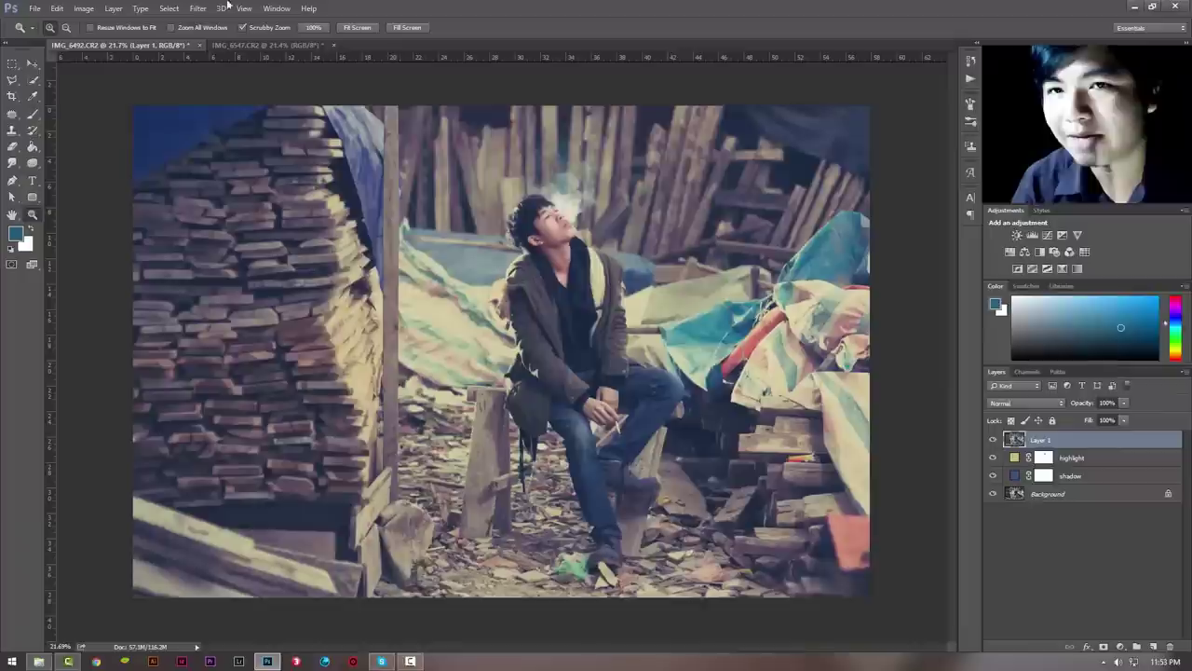
pyautogui.click(197, 9)
pyautogui.moveTo(270, 181)
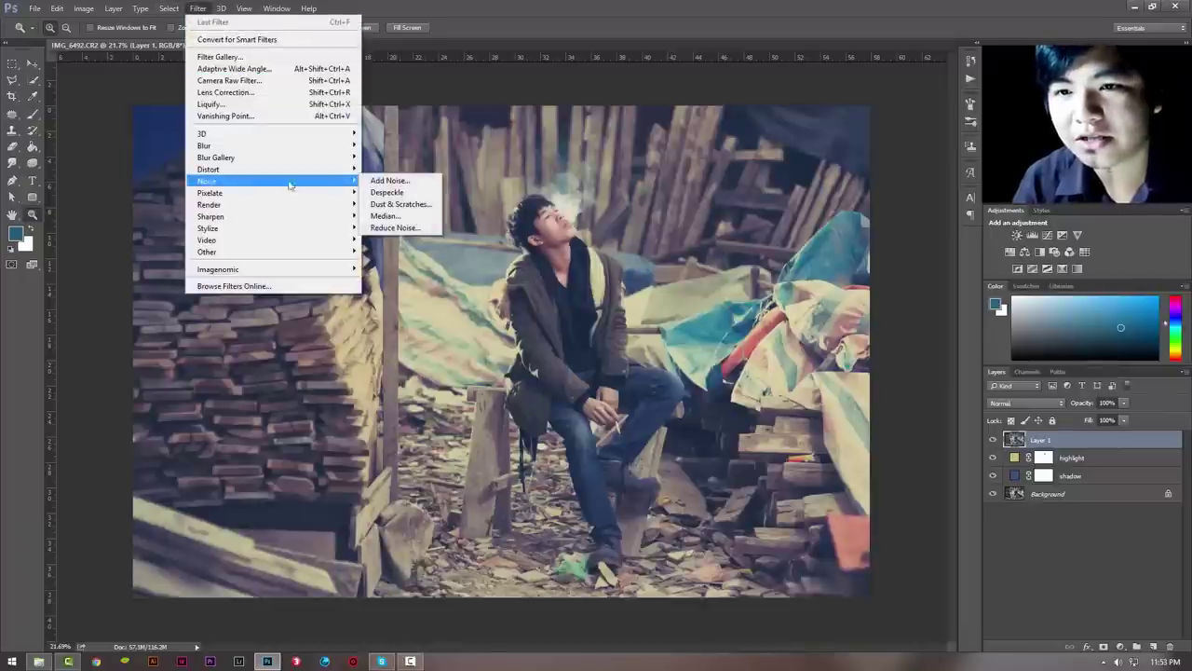
pyautogui.click(391, 182)
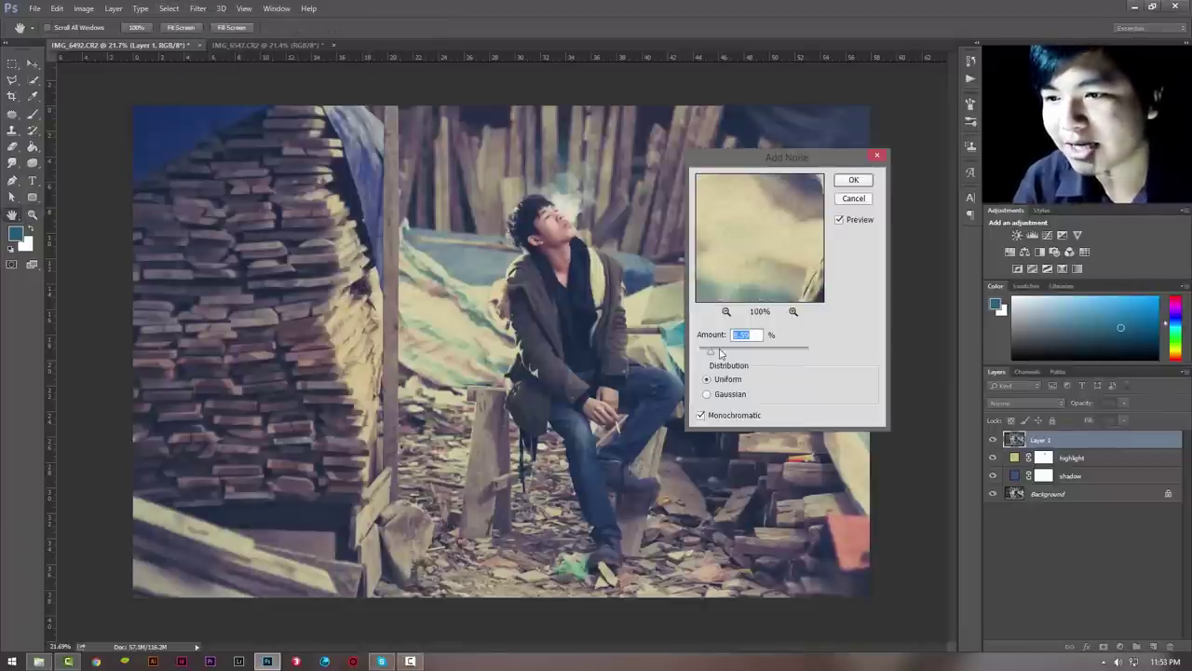
pyautogui.moveTo(711, 352); pyautogui.dragTo(726, 354)
pyautogui.click(557, 227)
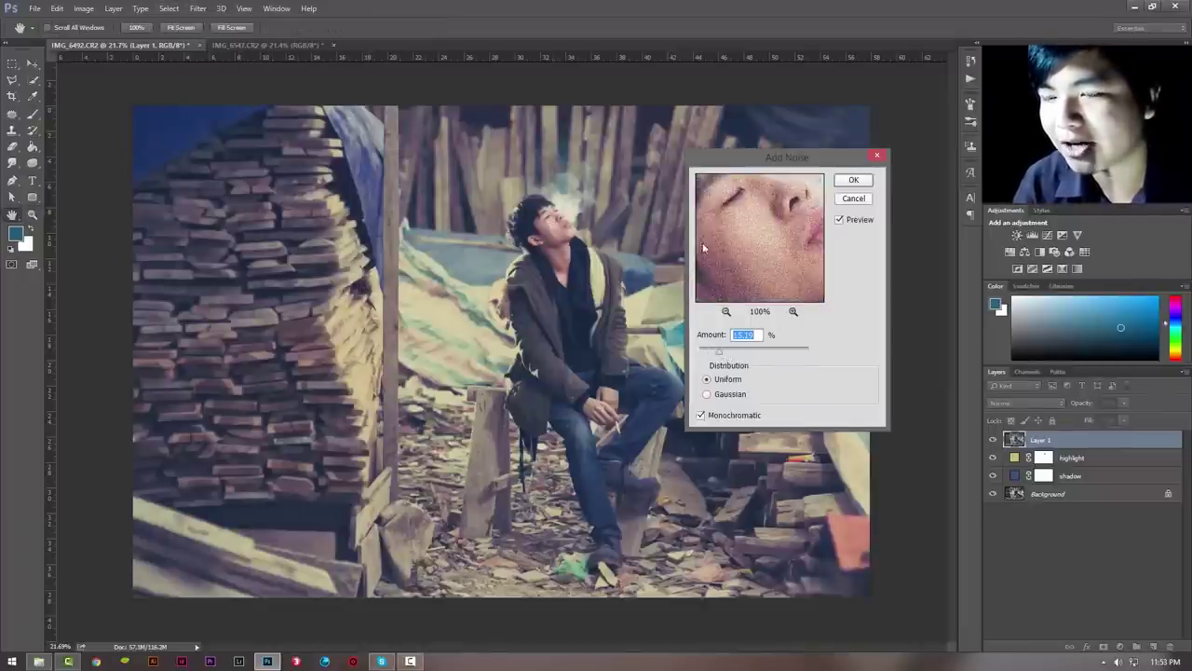
pyautogui.moveTo(718, 352); pyautogui.dragTo(711, 352)
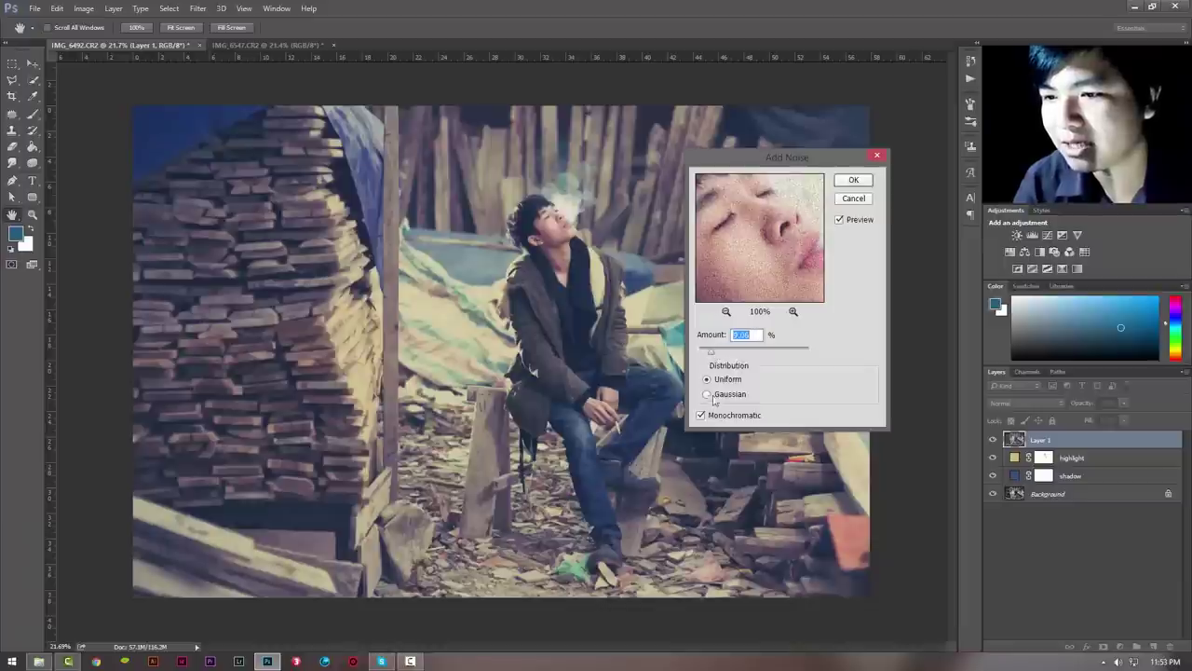
# Apply about 16% Uniform monochromatic noise to the merged layer and inspect the grain.
pyautogui.click(707, 394)
pyautogui.click(707, 380)
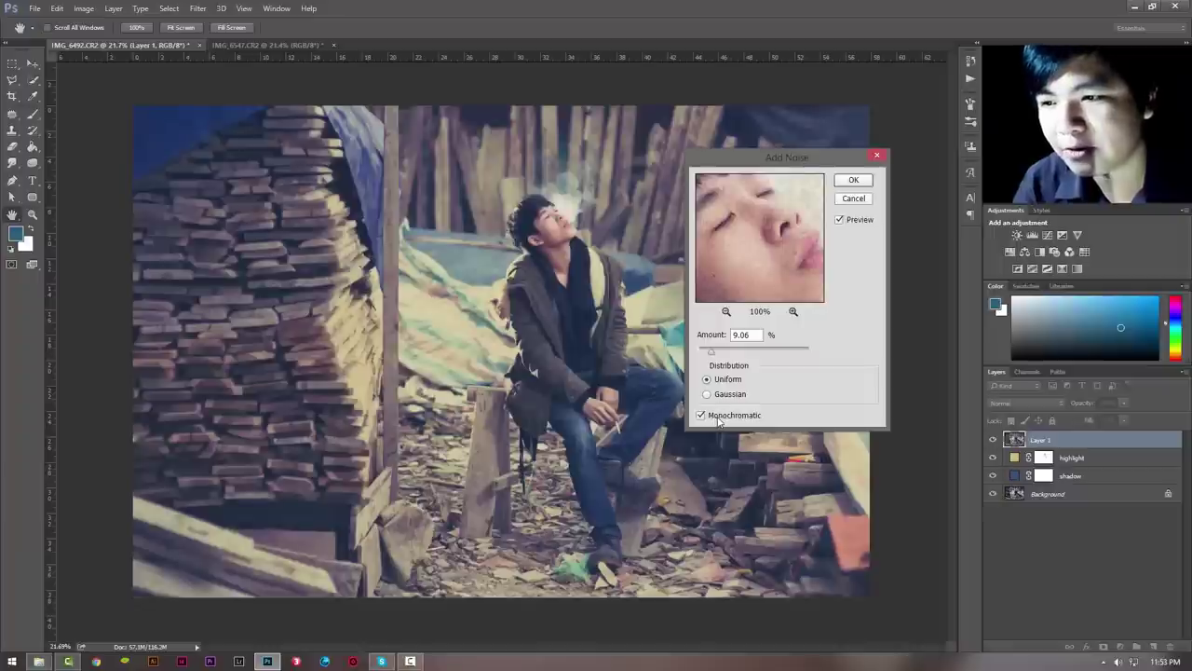
pyautogui.click(725, 418)
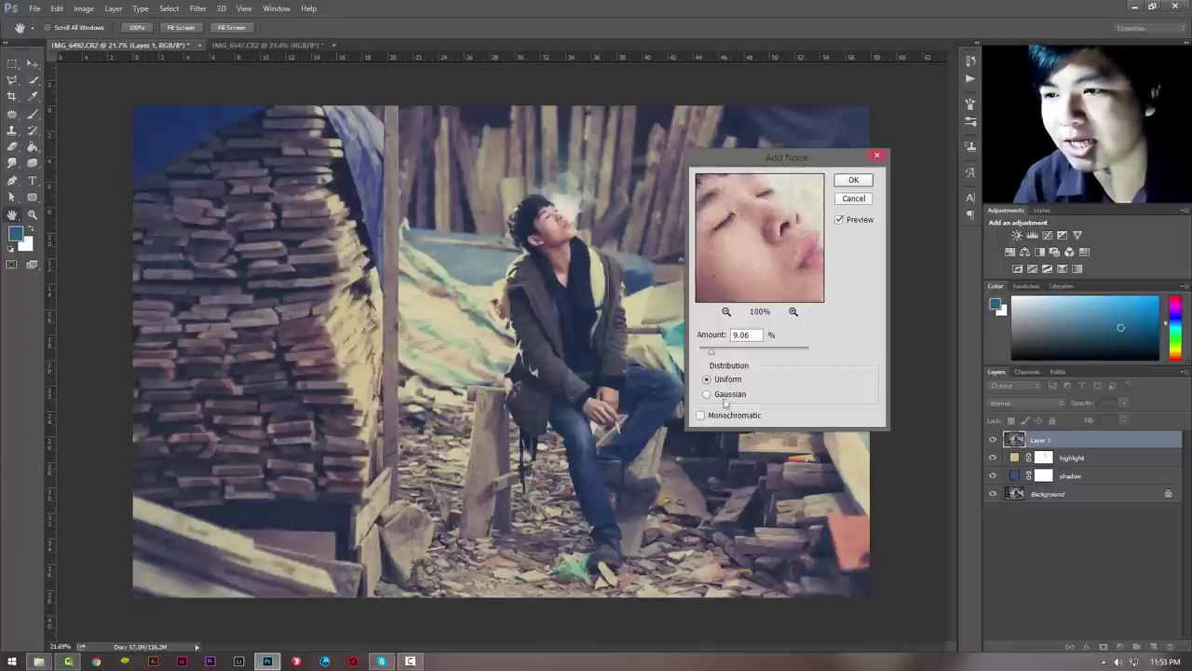
pyautogui.click(603, 243)
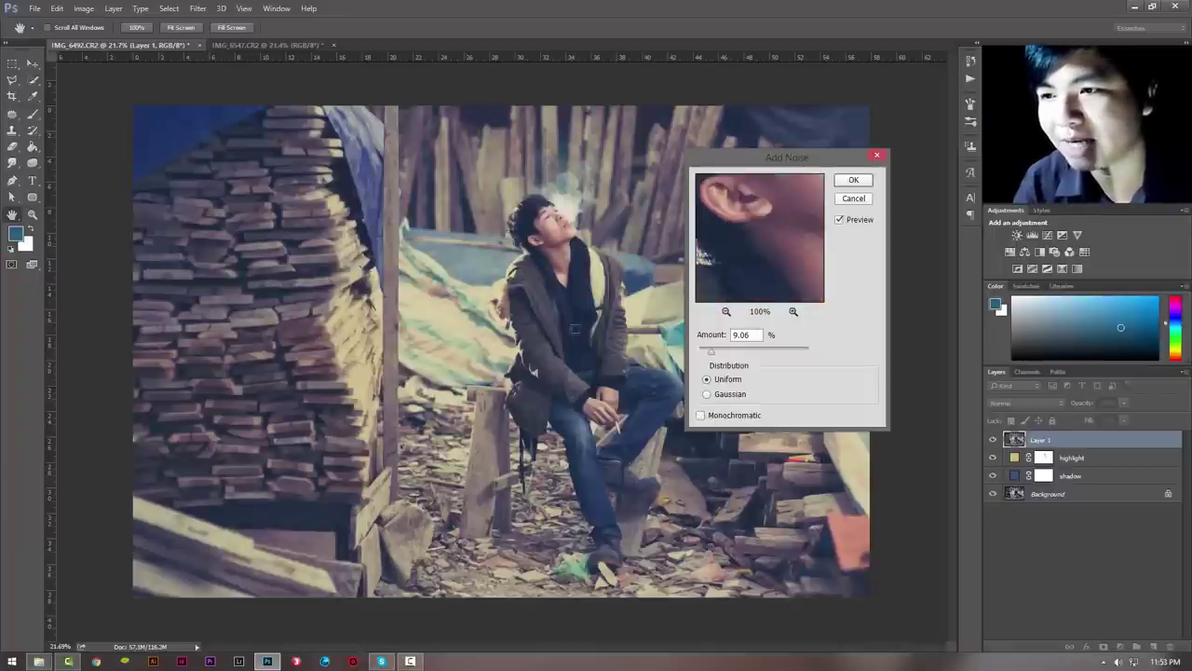
pyautogui.click(715, 417)
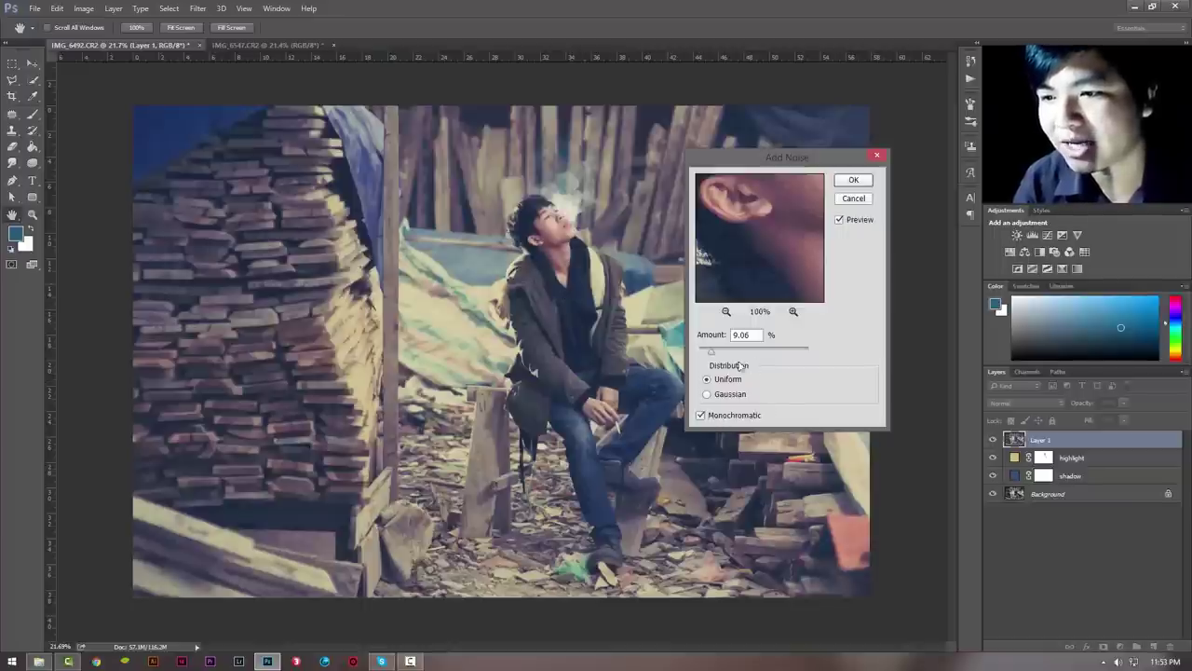
pyautogui.moveTo(712, 353); pyautogui.dragTo(727, 356)
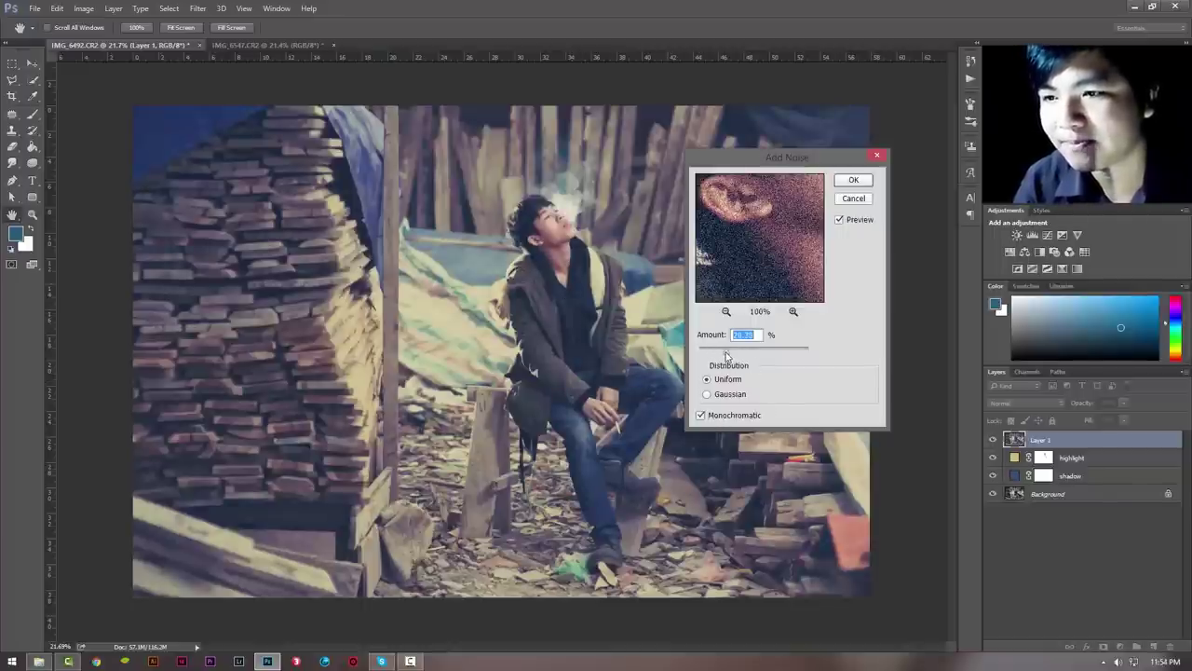
pyautogui.click(853, 179)
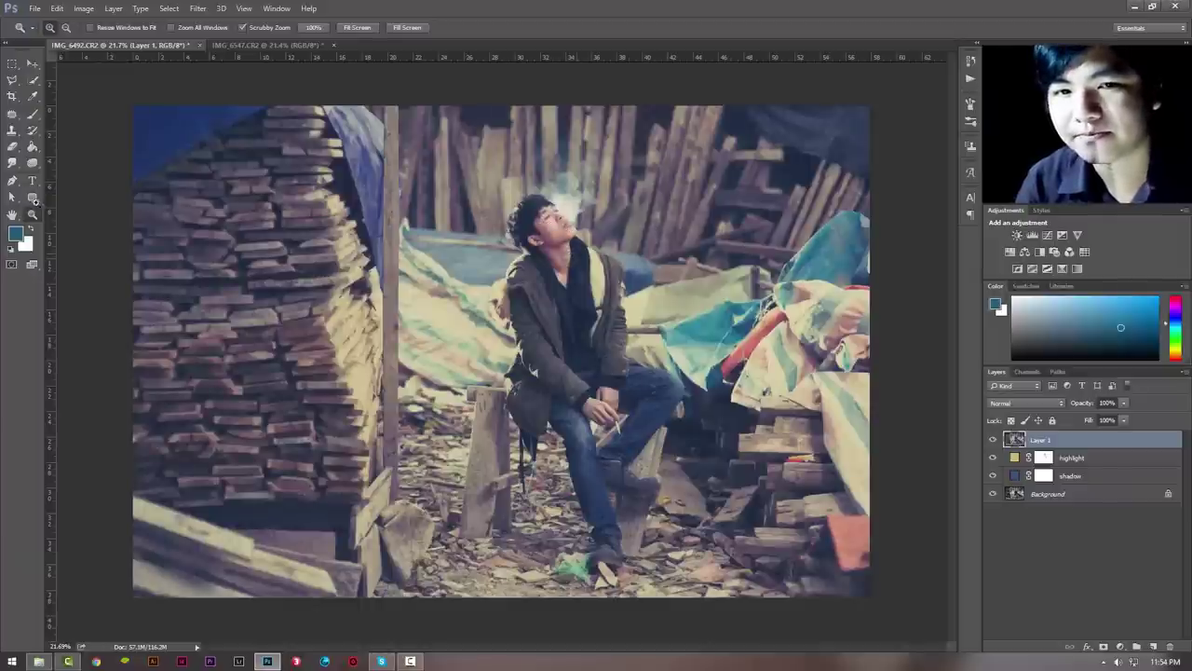
pyautogui.moveTo(580, 210)
pyautogui.mouseDown()
pyautogui.moveTo(683, 222)
pyautogui.moveTo(663, 225)
pyautogui.mouseUp()
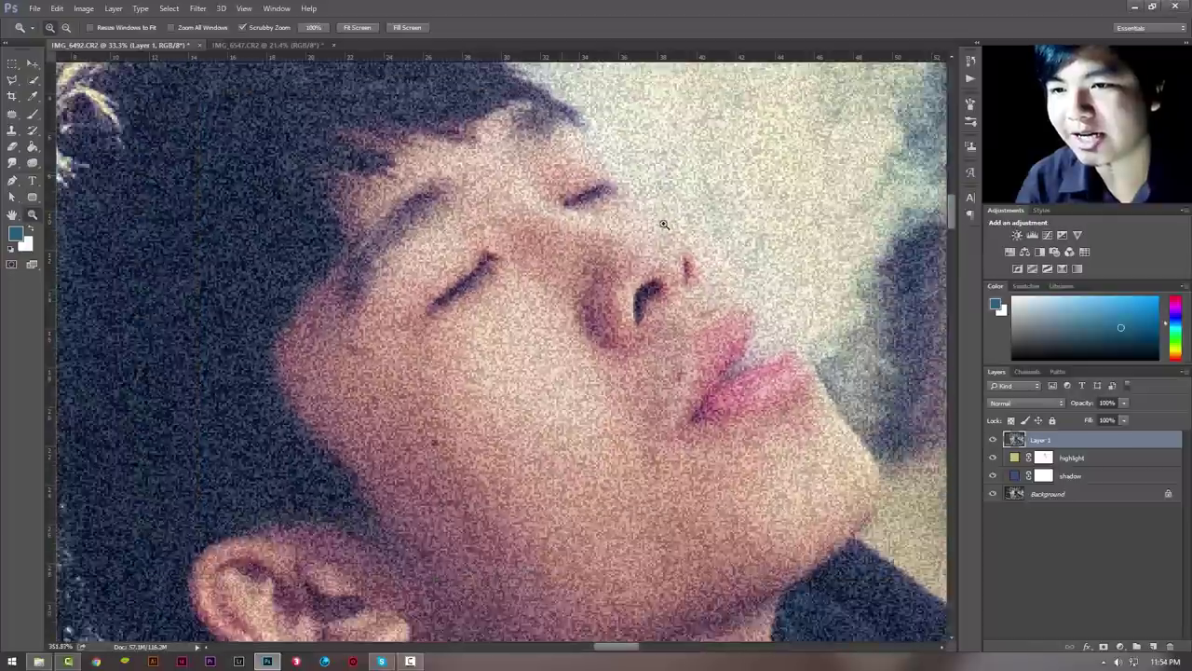
pyautogui.moveTo(528, 263); pyautogui.dragTo(433, 289)
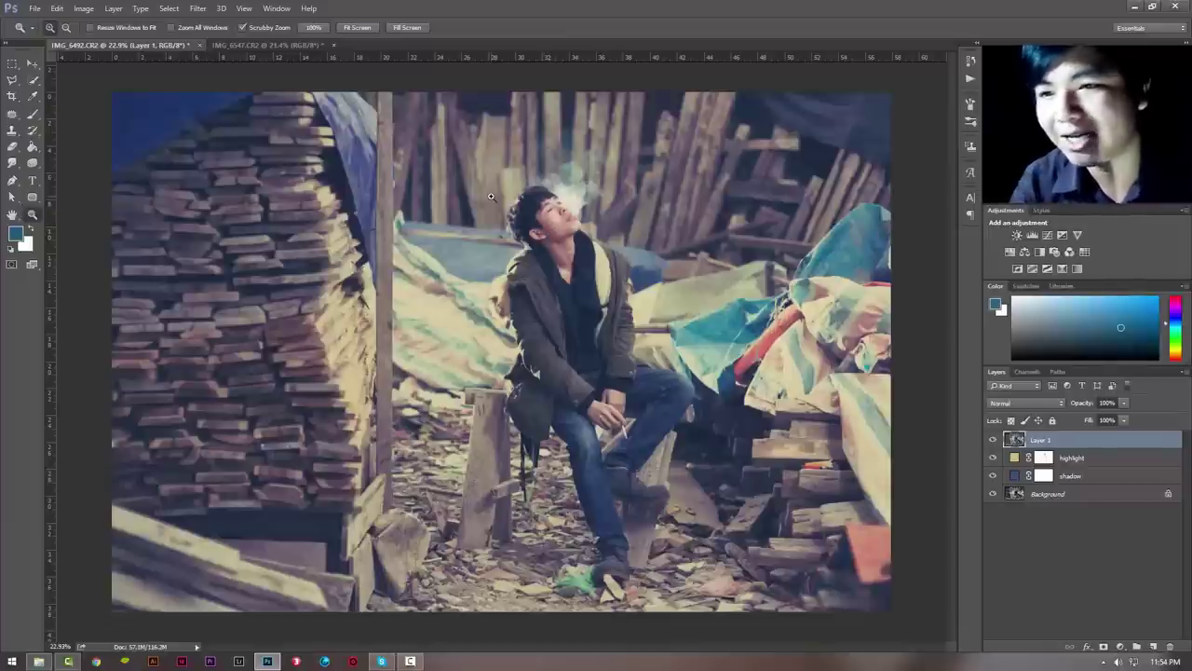
# Delete the merged noise layer, add new empty layers and merge one down.
pyautogui.press('Delete')
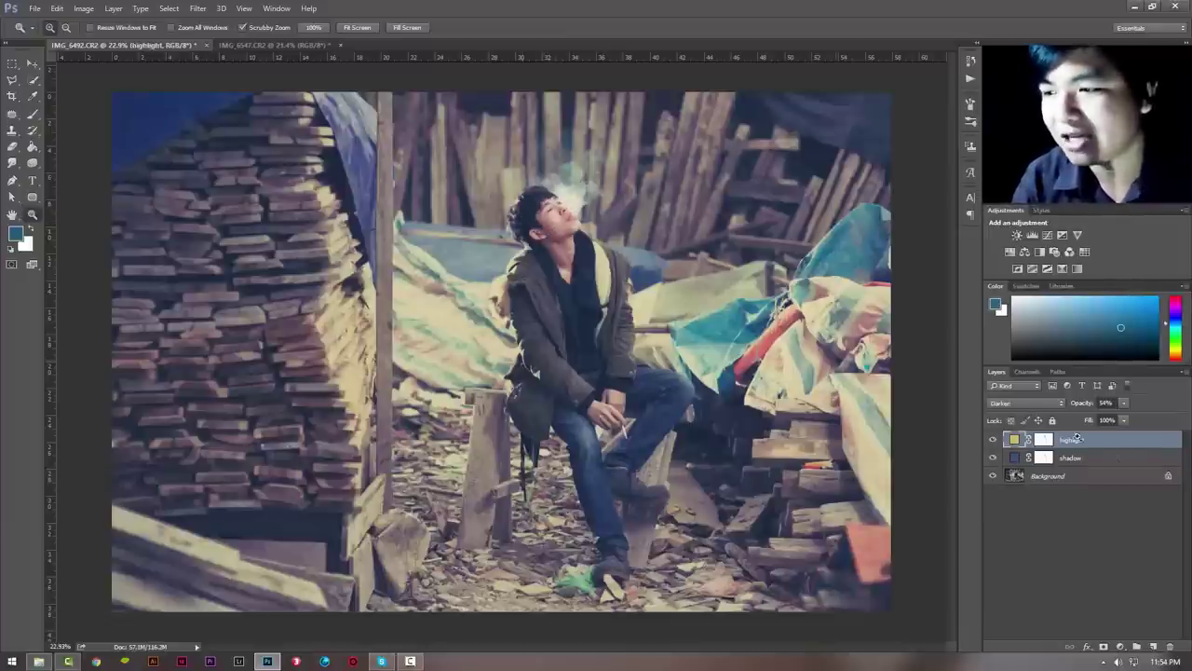
pyautogui.click(1152, 647)
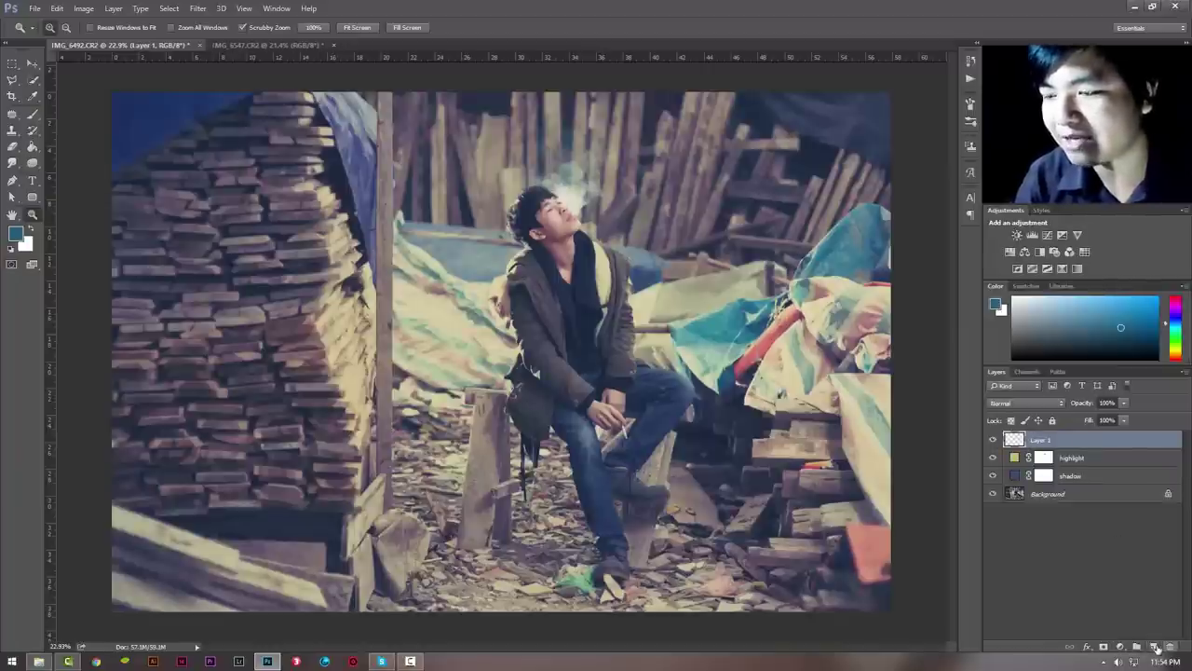
pyautogui.hotkey('ctrl', 'shift', 'n')
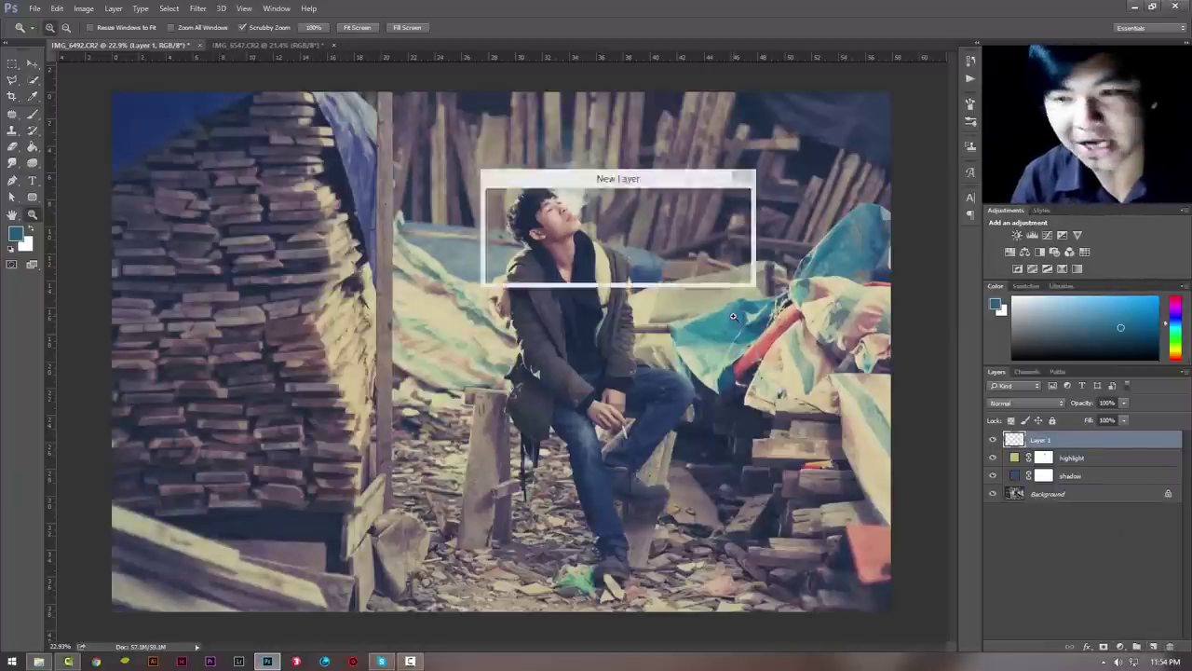
pyautogui.click(714, 203)
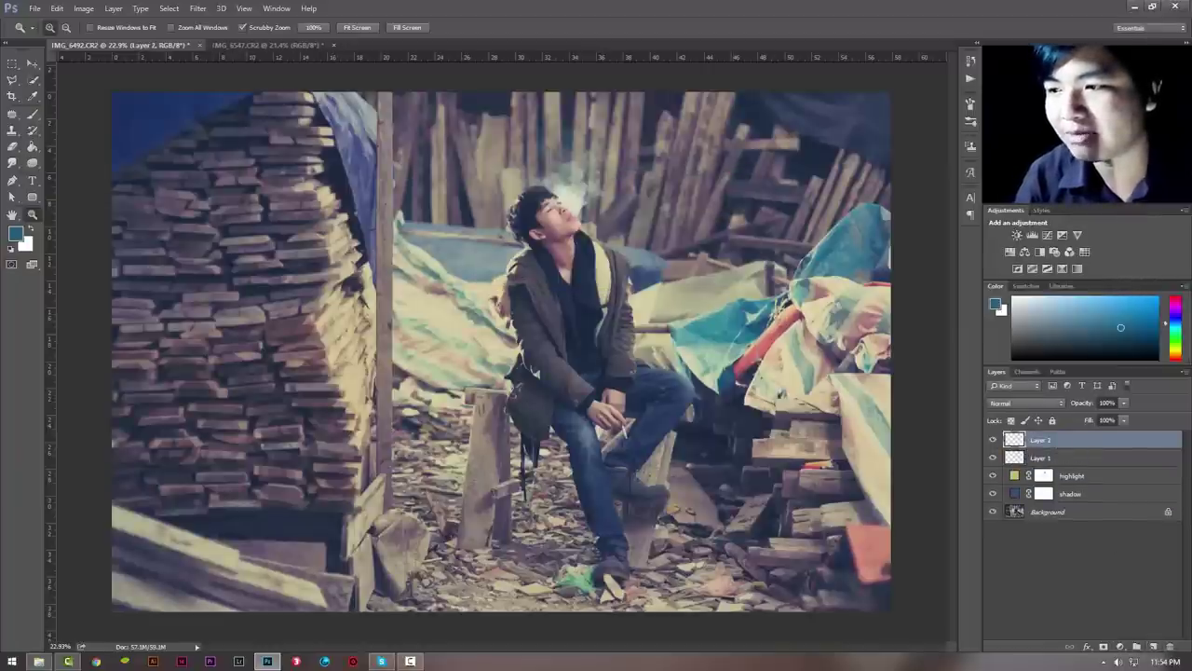
pyautogui.hotkey('ctrl', 'e')
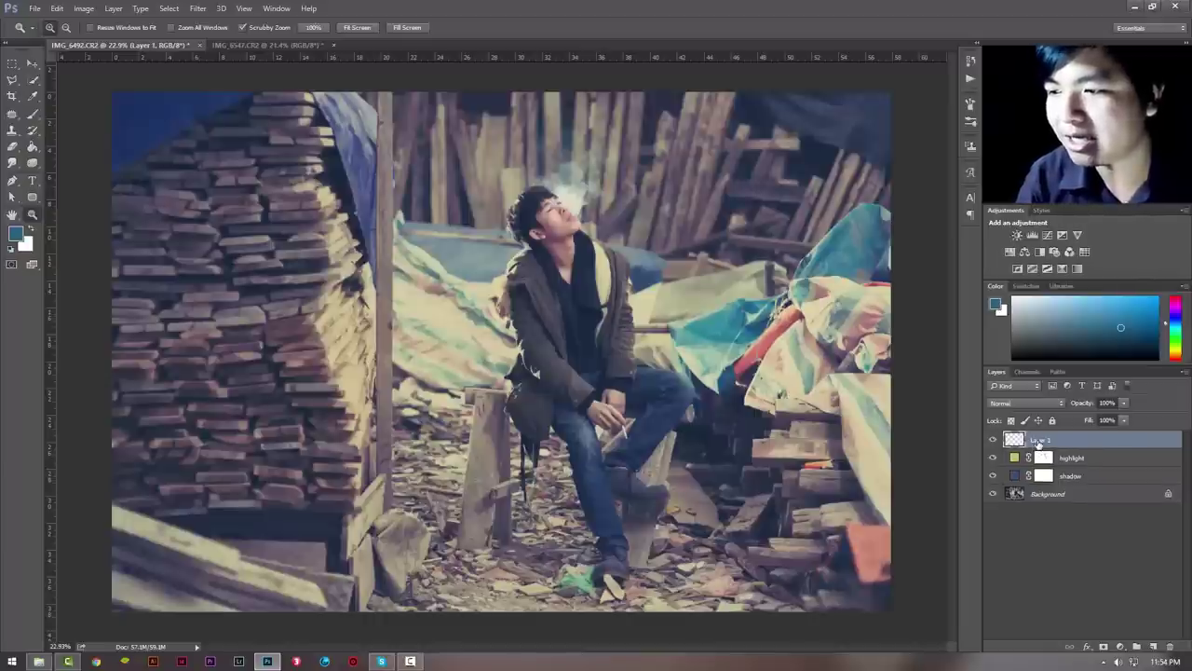
# Rename the merged top layer to 'noise'.
pyautogui.doubleClick(1040, 440)
pyautogui.write('noise')
pyautogui.press('Return')
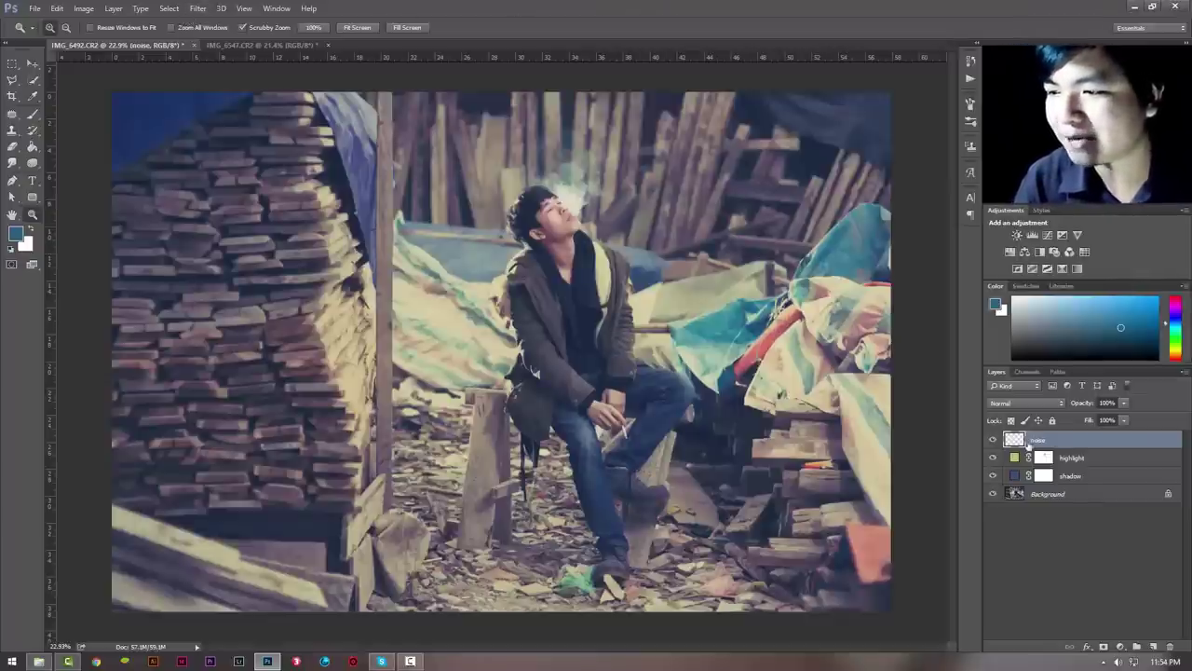
# Fill the noise layer with 50% Gray using Edit > Fill.
pyautogui.click(56, 8)
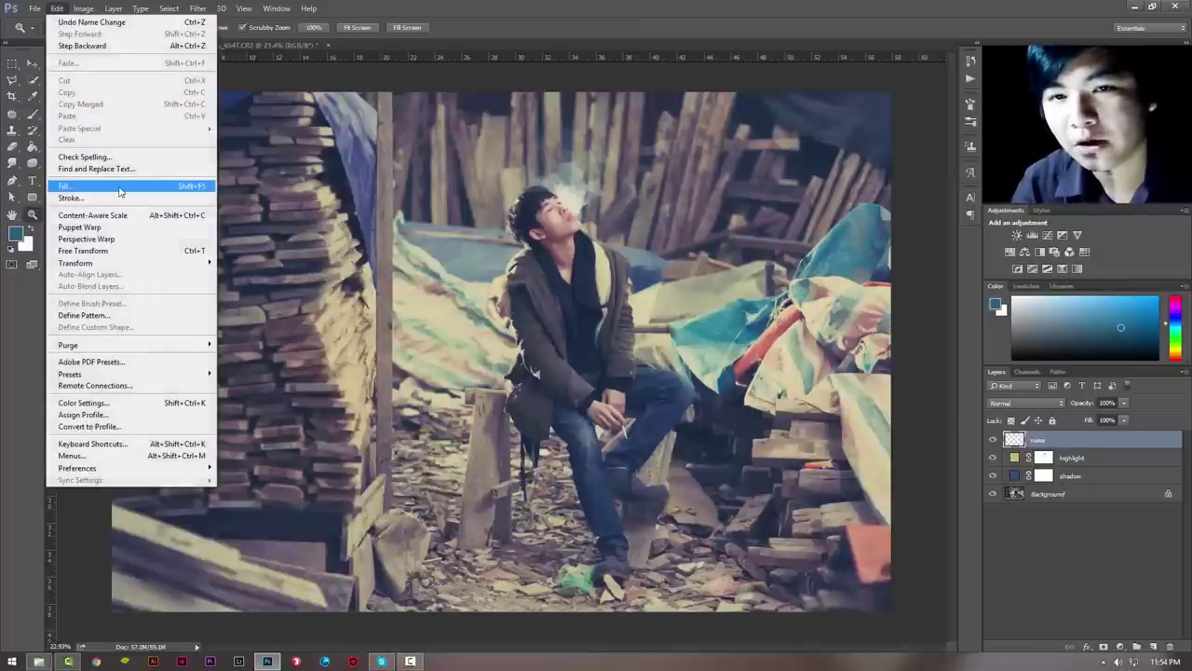
pyautogui.click(185, 191)
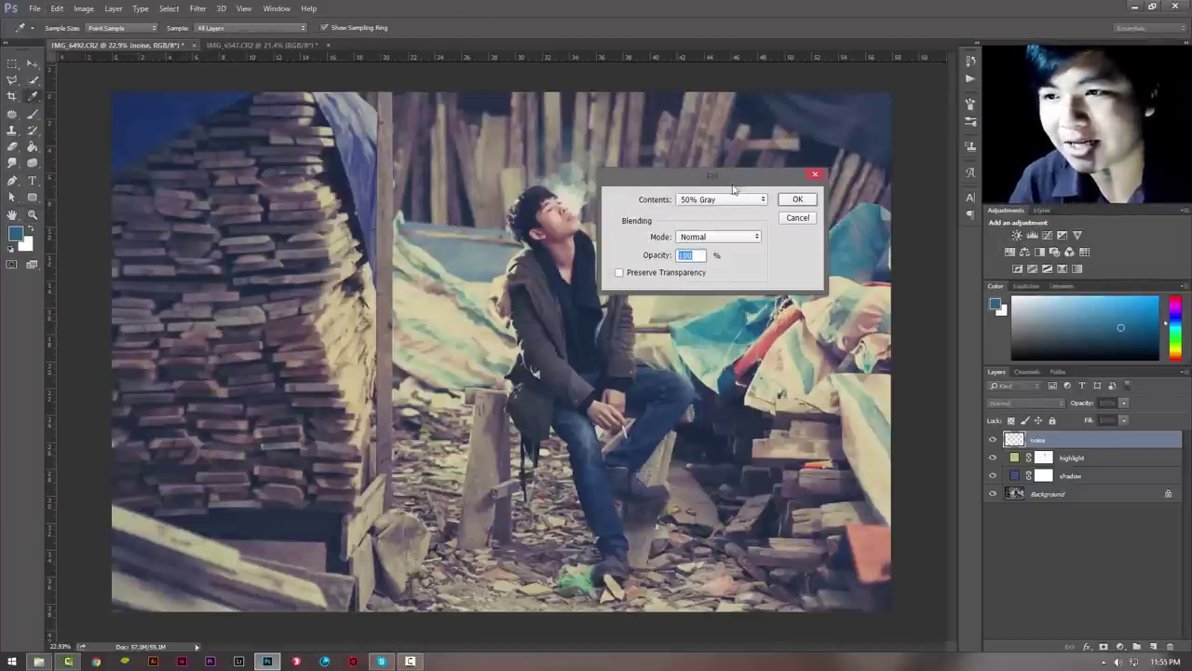
pyautogui.moveTo(736, 181); pyautogui.dragTo(665, 211)
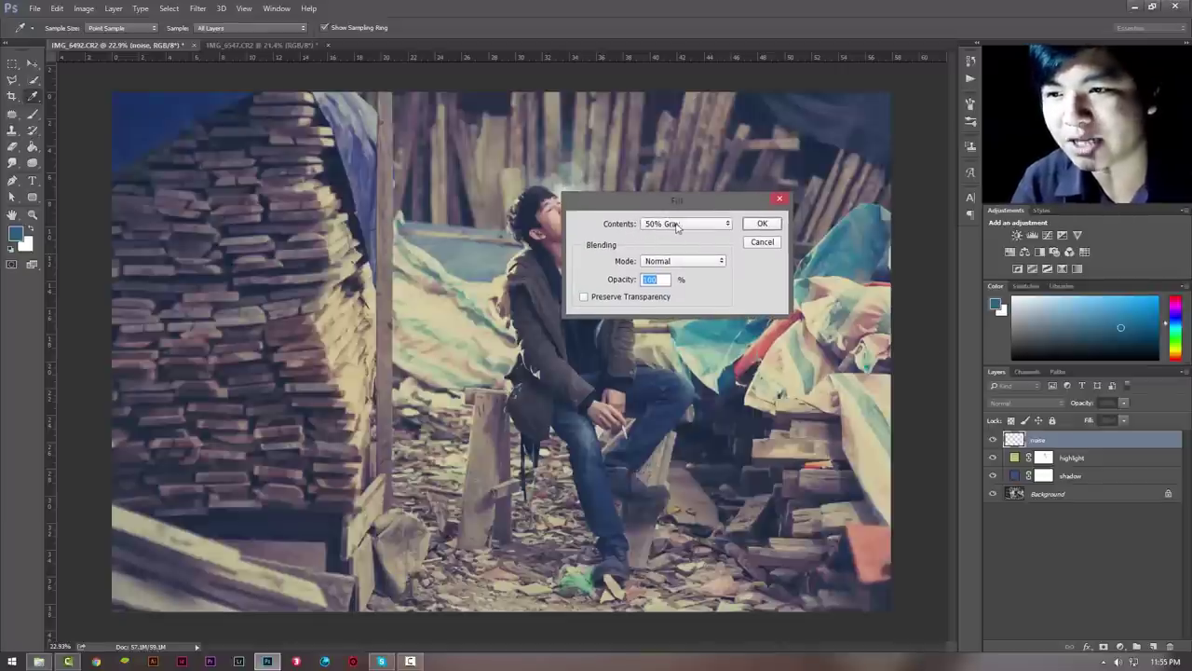
pyautogui.click(683, 225)
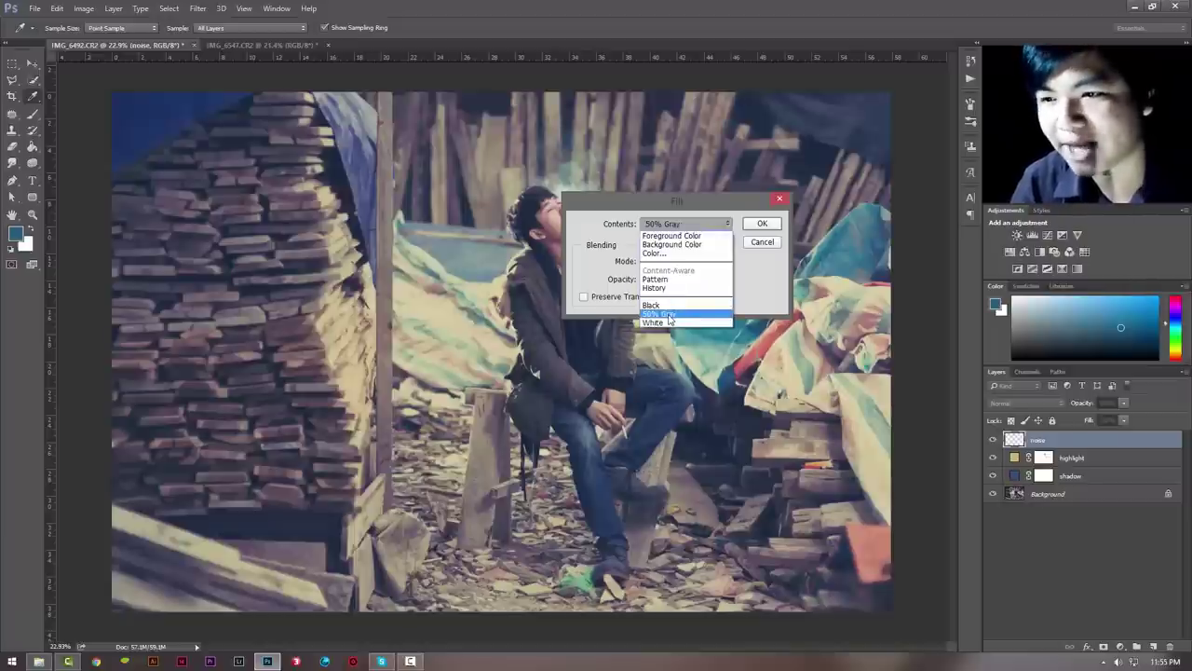
pyautogui.click(668, 317)
pyautogui.click(762, 223)
pyautogui.press('z')
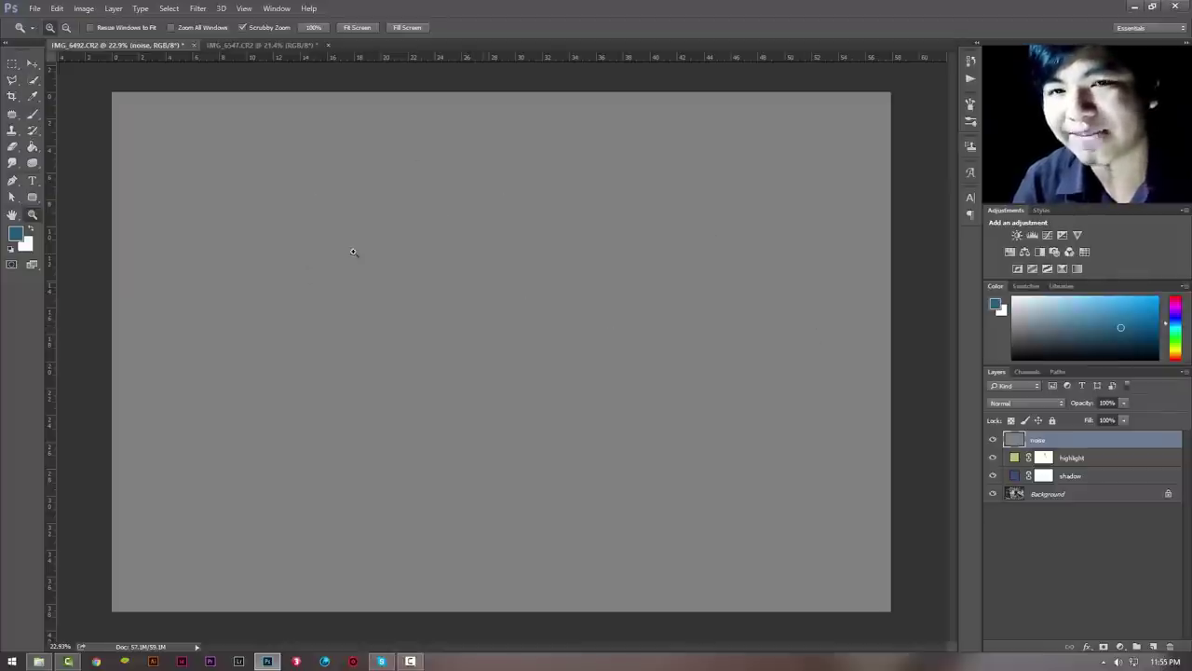
# Add about 21% monochromatic noise to the gray noise layer.
pyautogui.click(197, 8)
pyautogui.moveTo(207, 180)
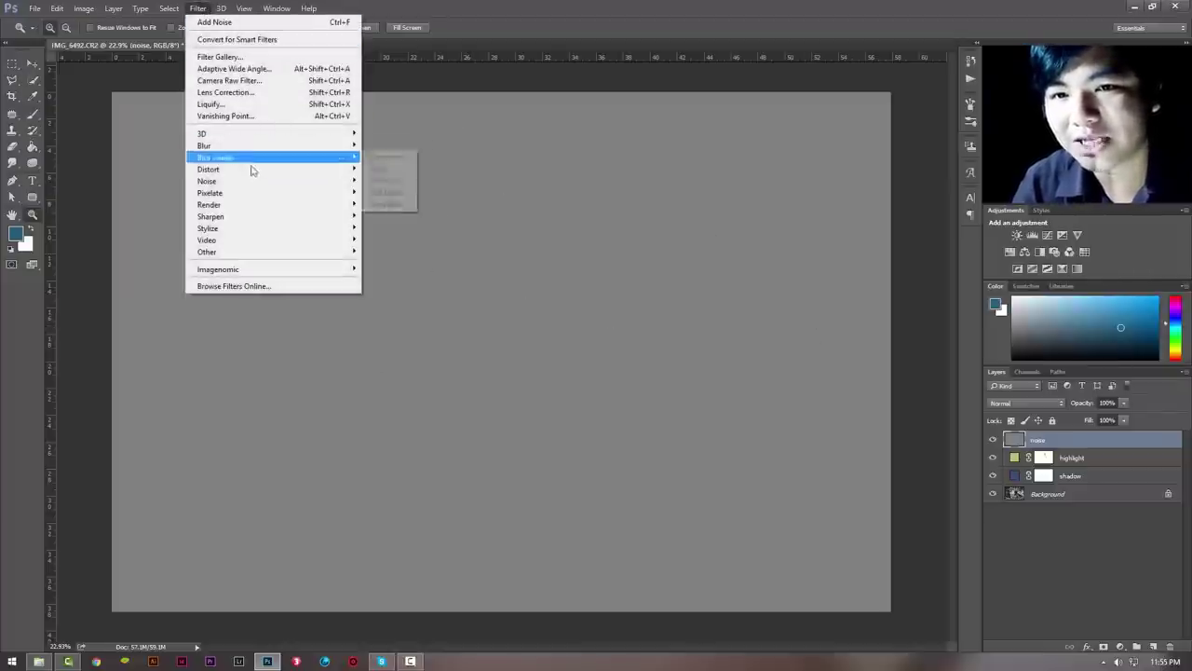
pyautogui.click(393, 180)
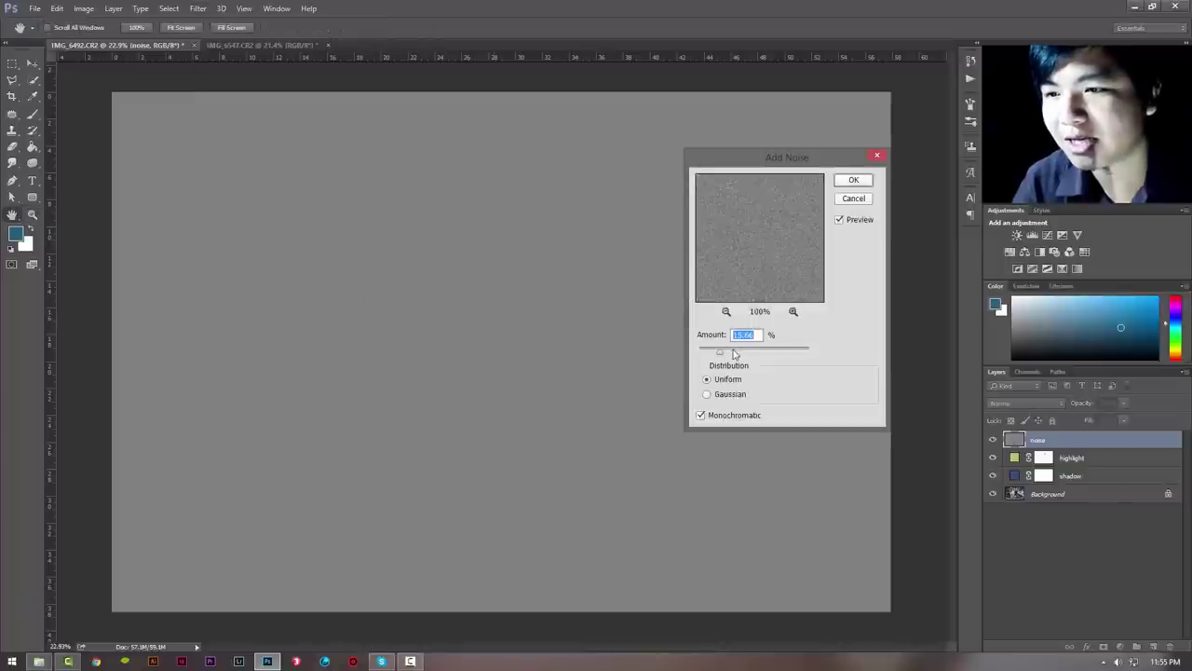
pyautogui.click(726, 352)
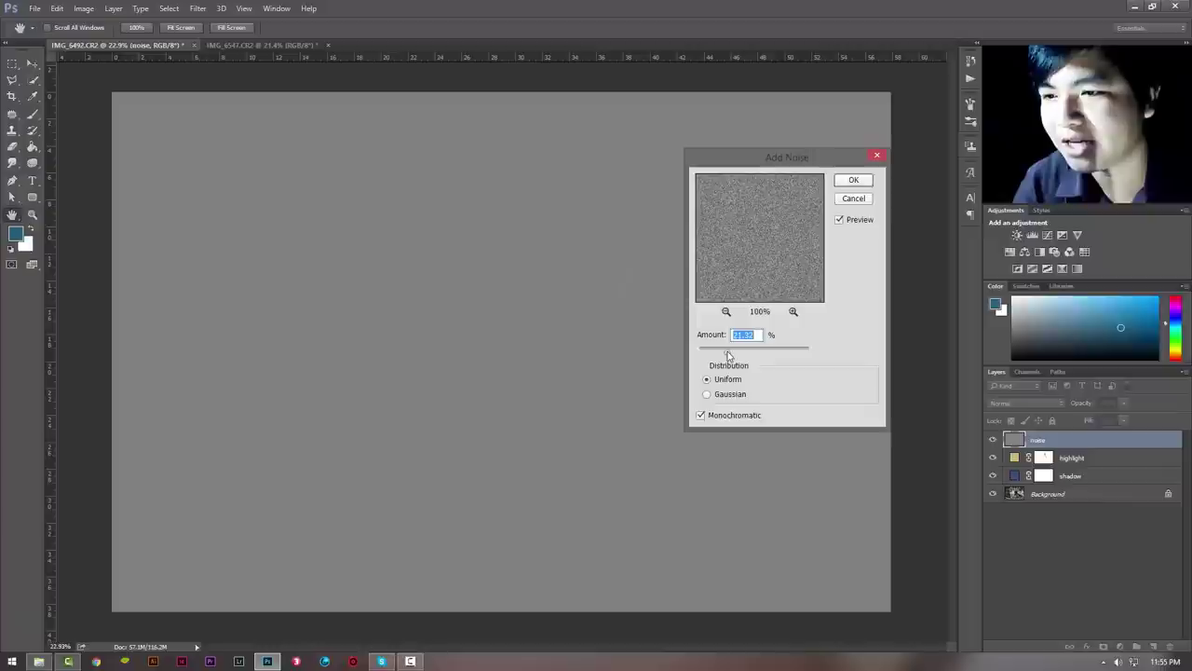
pyautogui.click(853, 180)
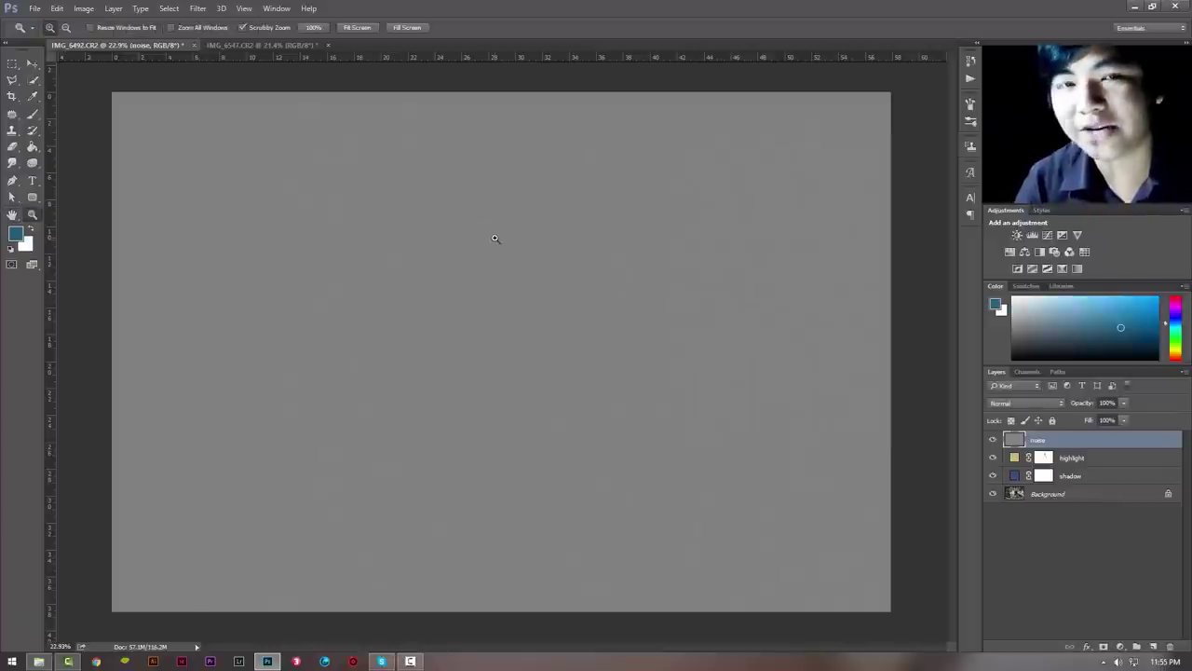
# Try Overlay, then set the noise layer's blend mode to Soft Light.
pyautogui.click(1025, 407)
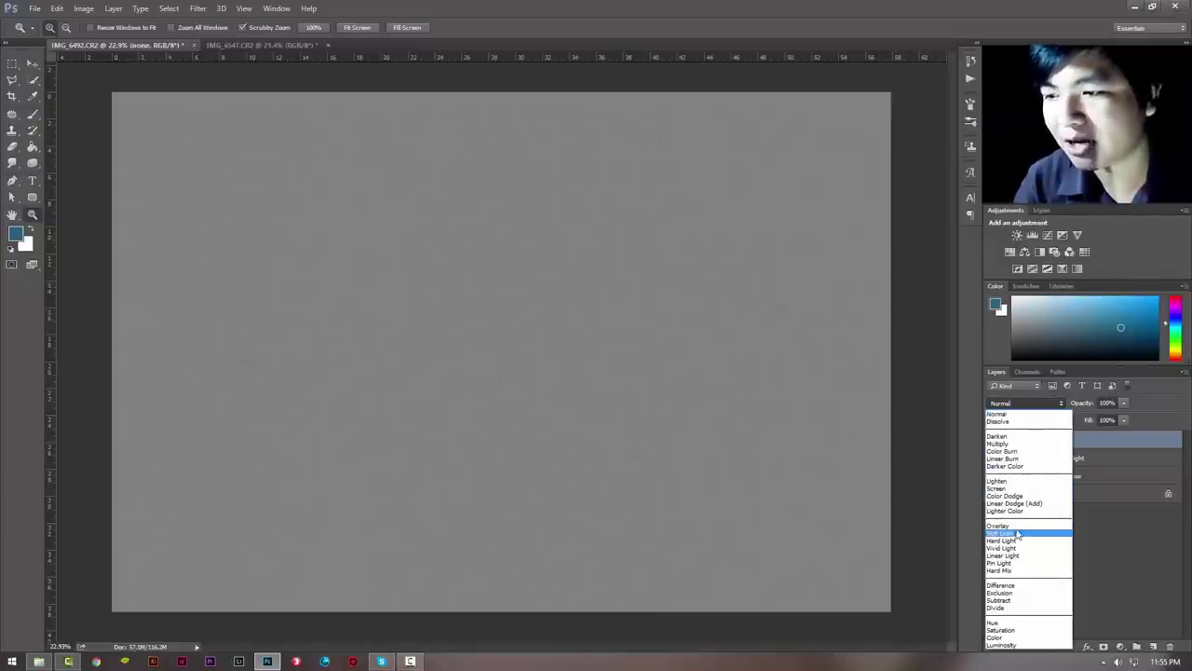
pyautogui.click(1015, 525)
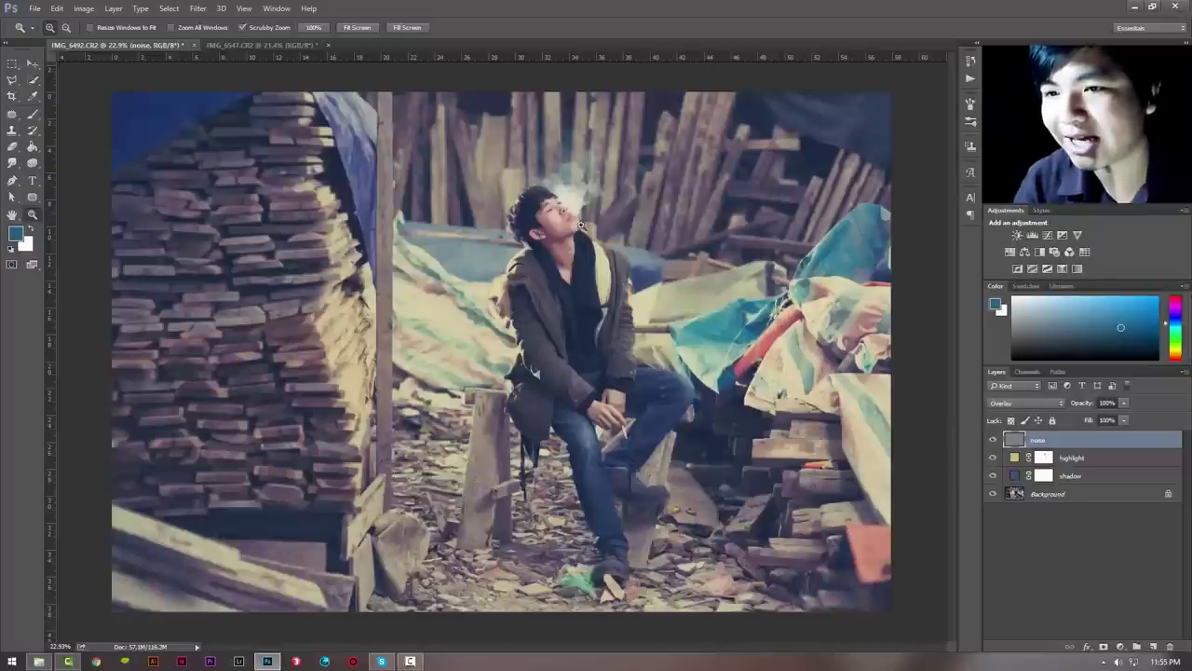
pyautogui.moveTo(582, 225); pyautogui.dragTo(725, 285)
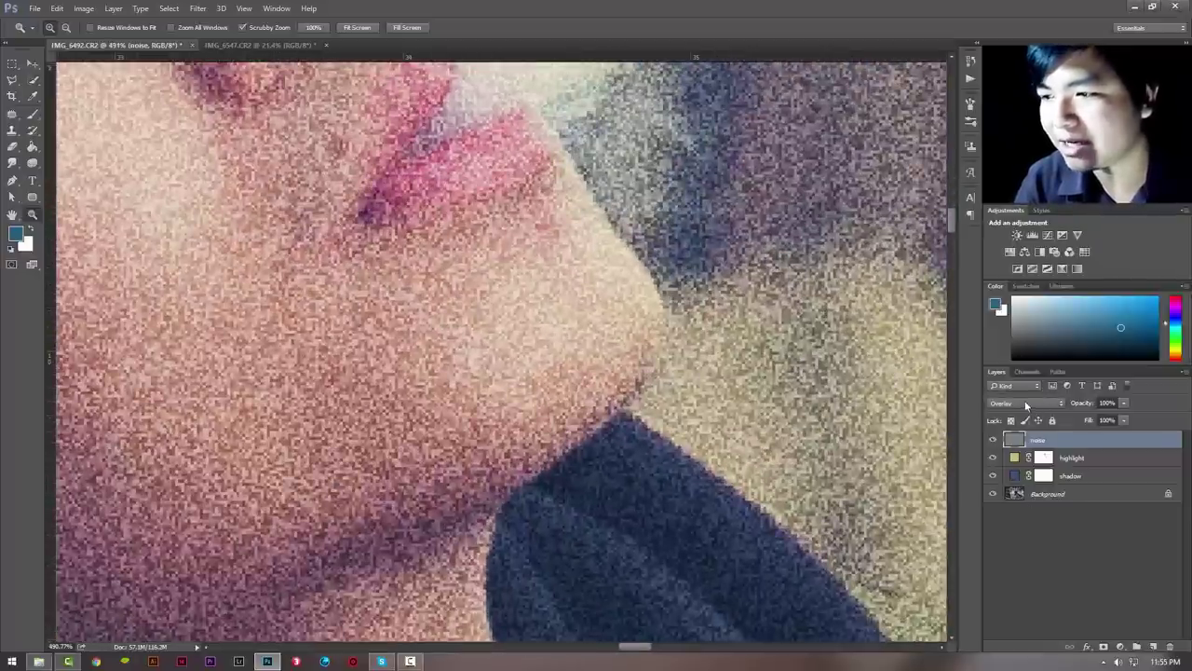
pyautogui.click(1025, 403)
pyautogui.click(1015, 535)
pyautogui.moveTo(629, 336); pyautogui.dragTo(562, 327)
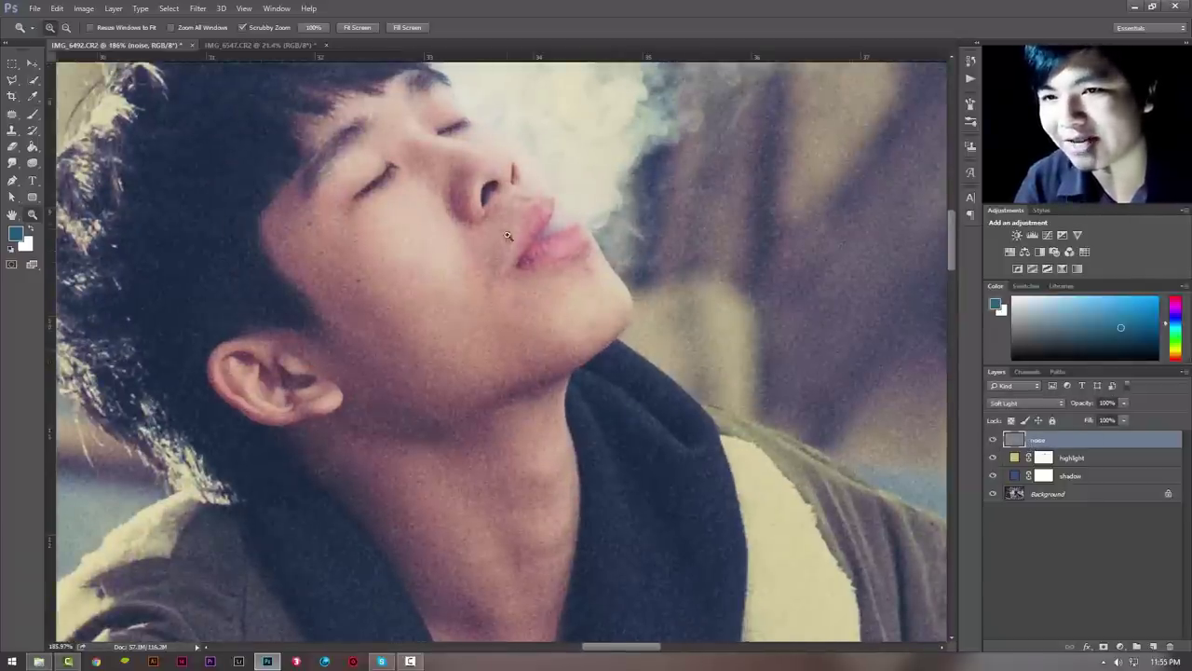
# Apply a 0.8-pixel Gaussian Blur to the noise layer and zoom out to the whole photo.
pyautogui.click(198, 8)
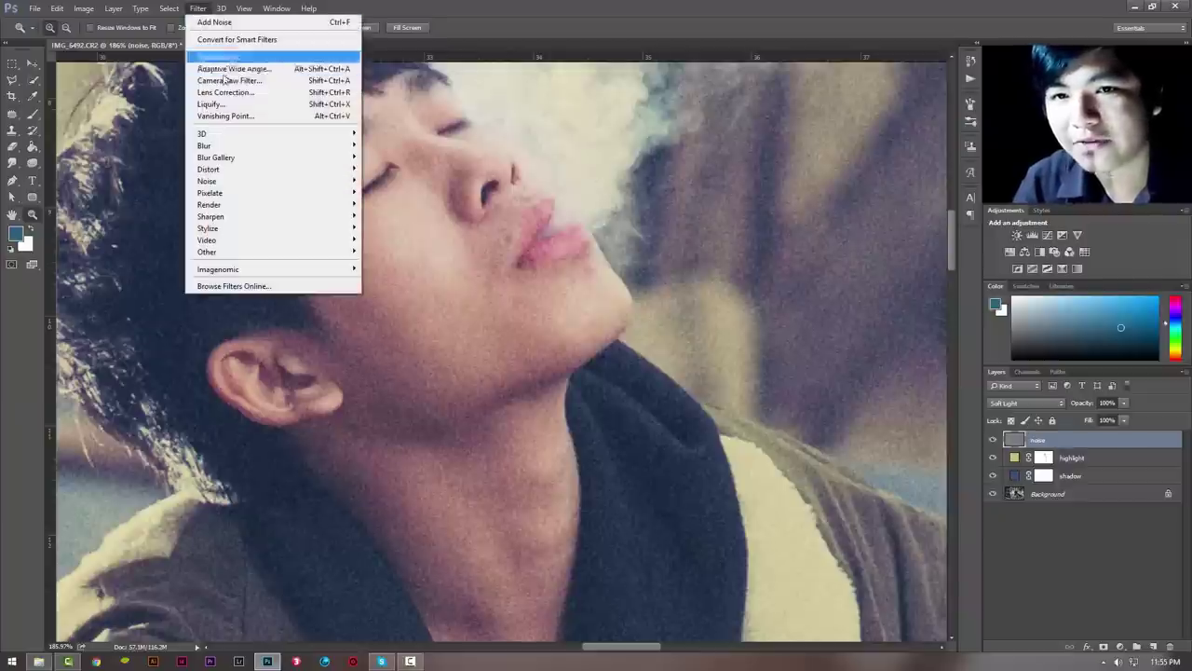
pyautogui.click(393, 193)
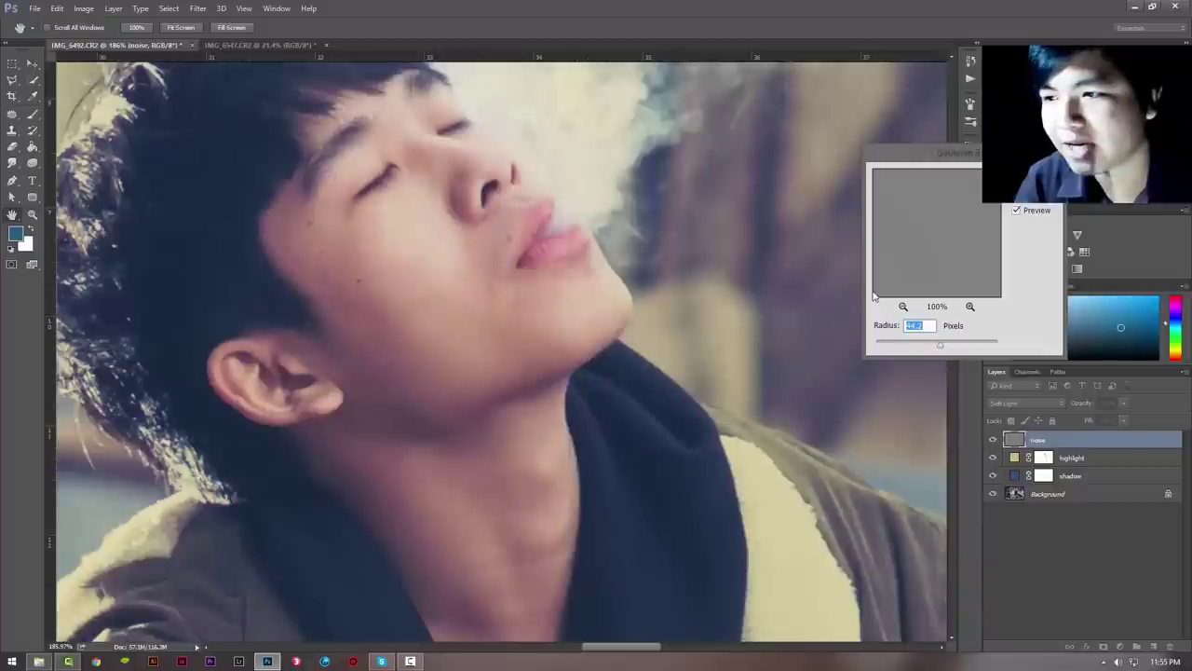
pyautogui.moveTo(940, 345); pyautogui.dragTo(879, 347)
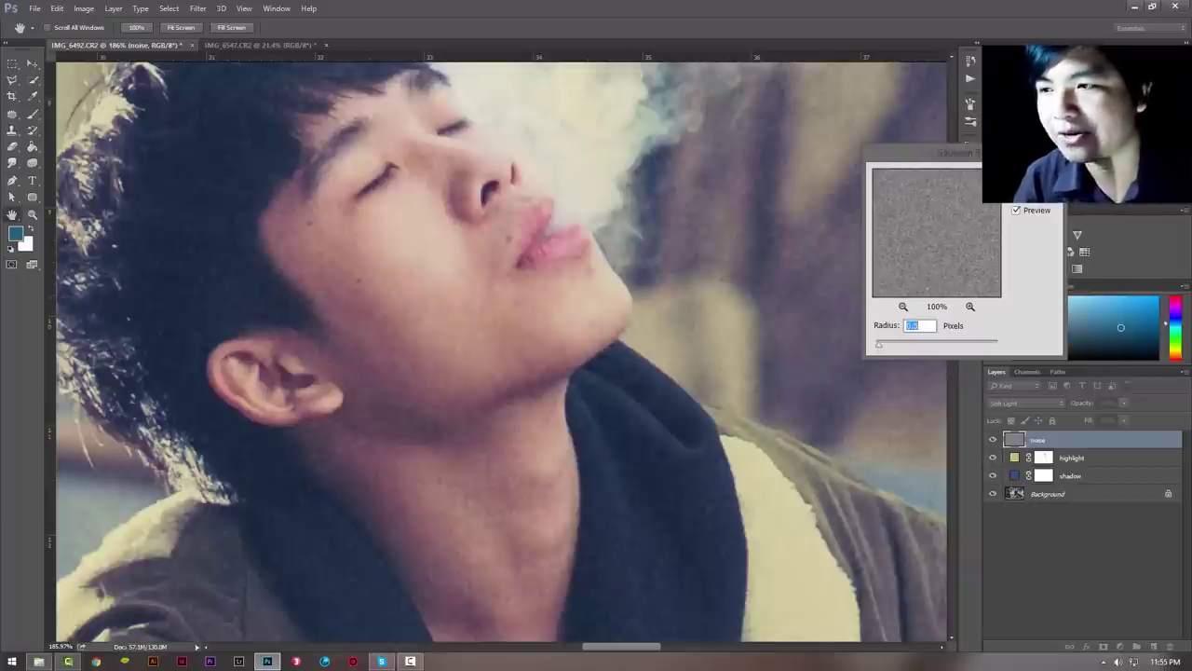
pyautogui.press('Return')
pyautogui.press('z')
pyautogui.keyDown('alt'); pyautogui.click(654, 282); pyautogui.keyUp('alt')
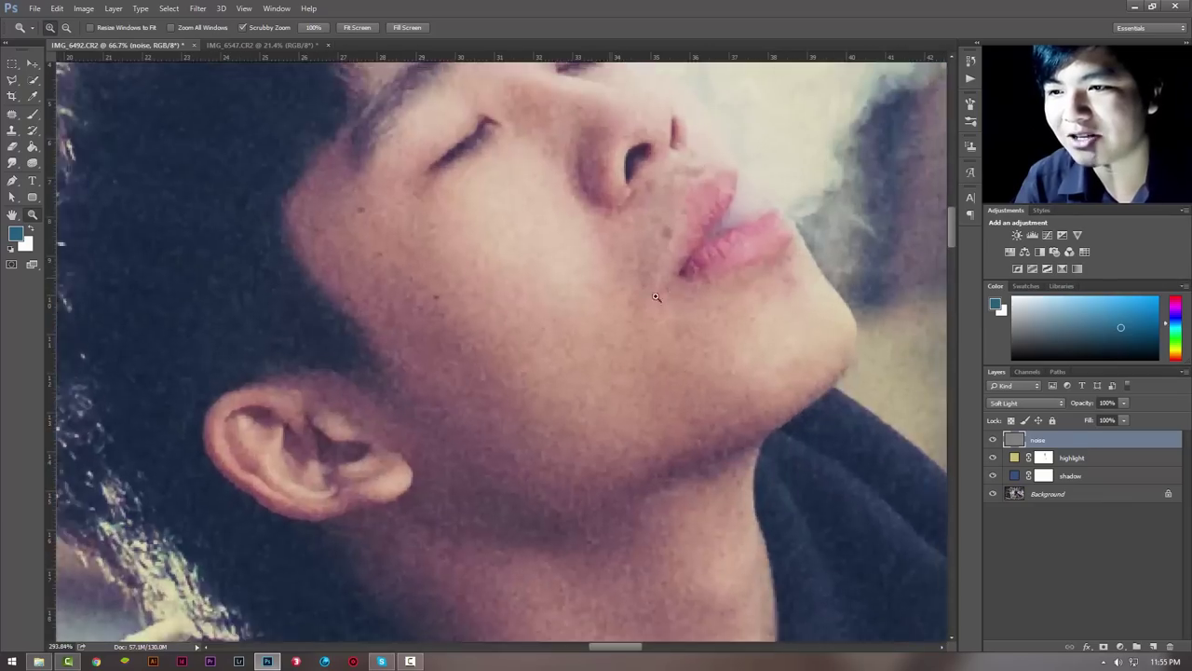
pyautogui.moveTo(655, 296); pyautogui.dragTo(534, 310)
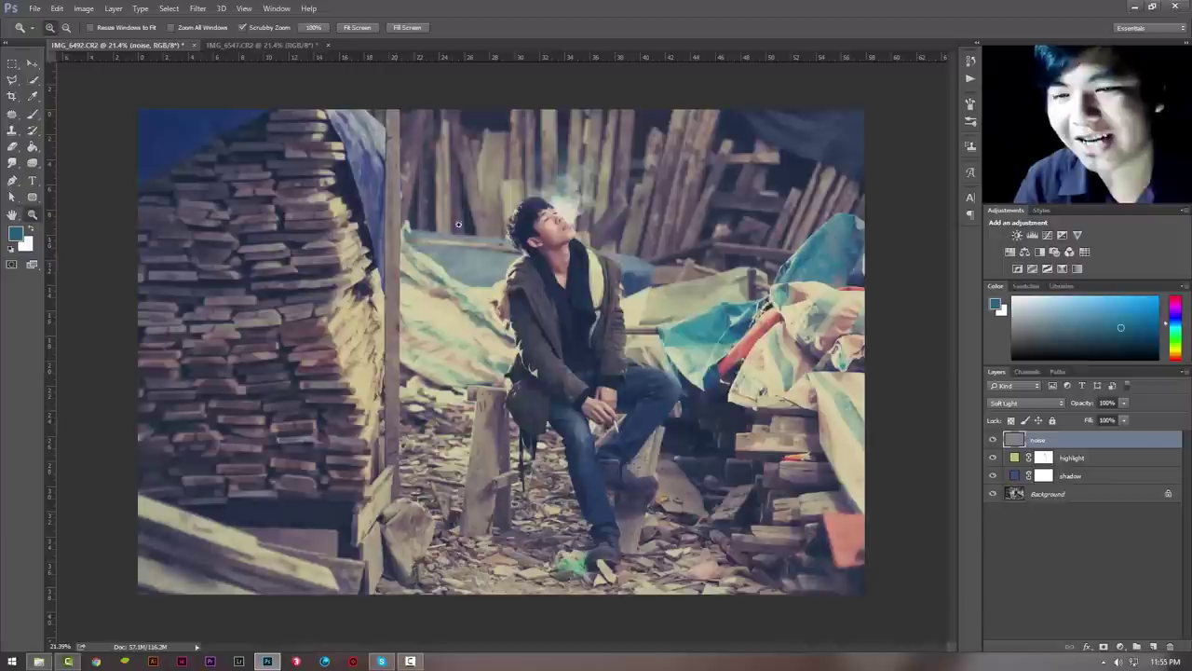
pyautogui.rightClick(1045, 463)
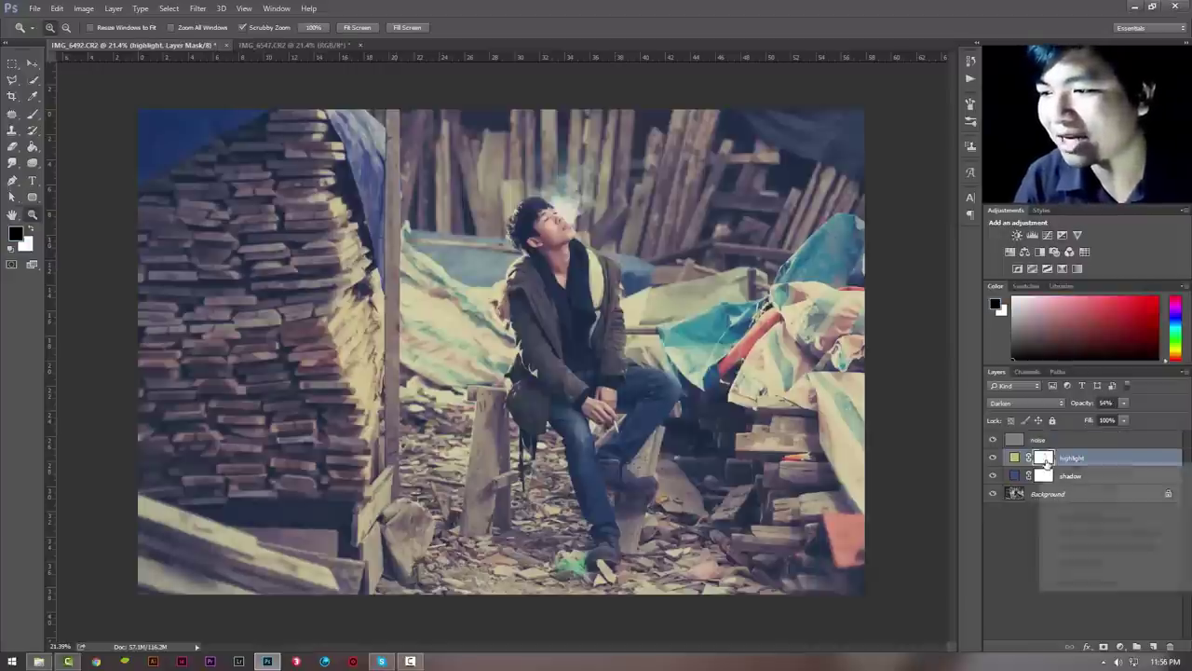
pyautogui.click(1027, 544)
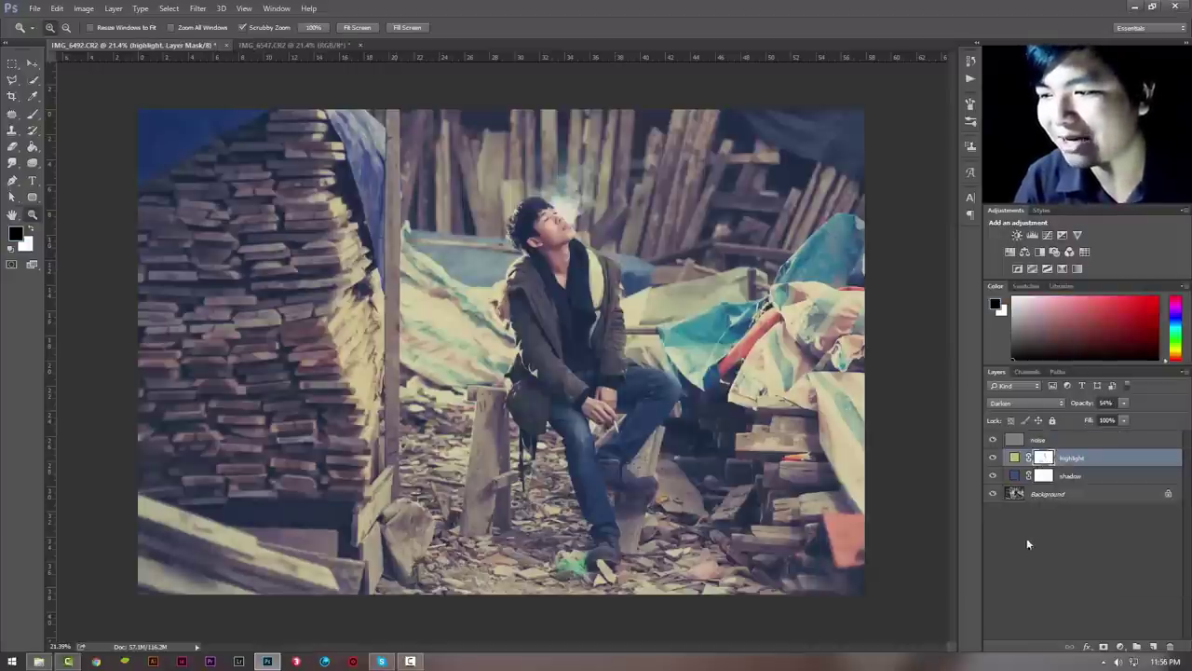
pyautogui.click(1121, 646)
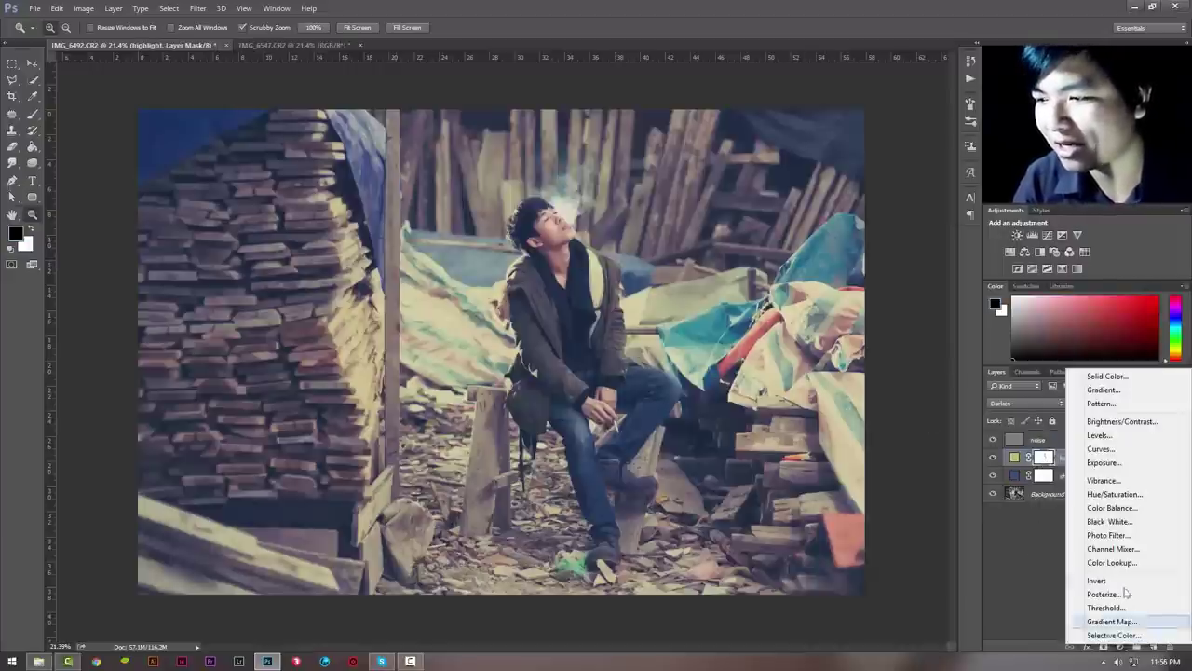
pyautogui.click(1042, 563)
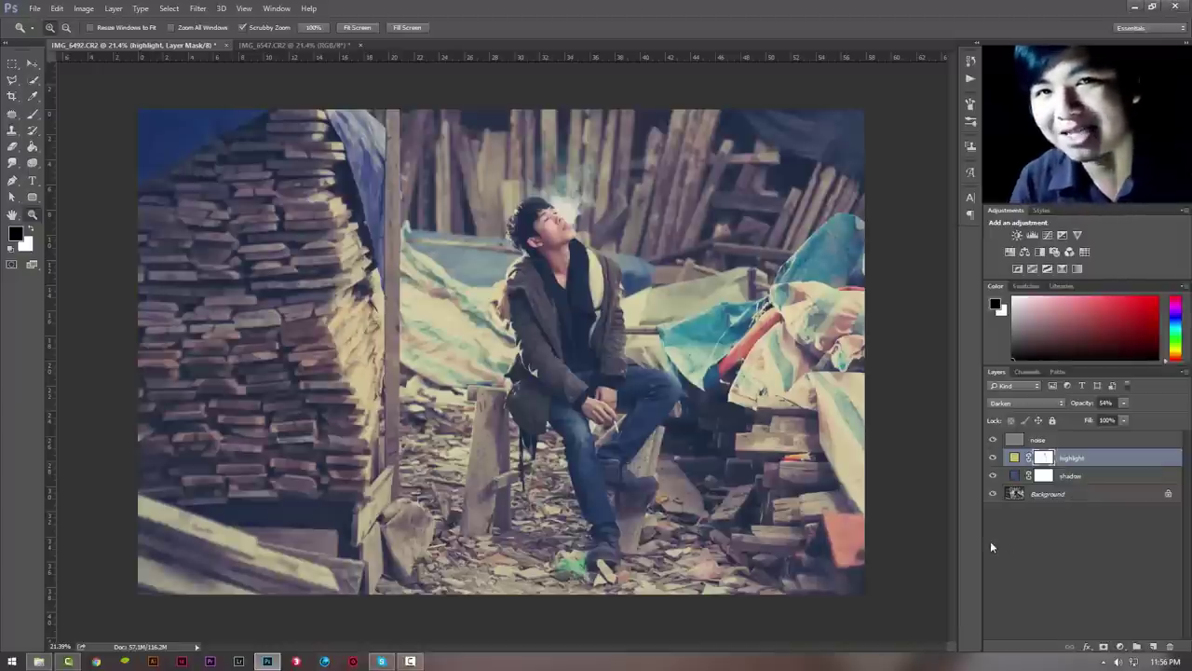